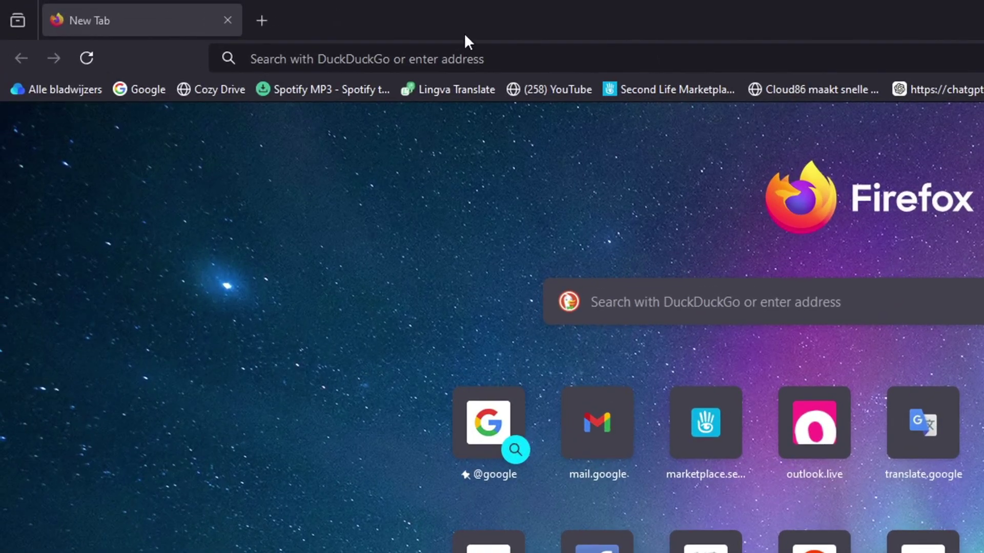
Search DuckDuckGo for 'state of decay 2 mods' and open the Nexus Mods result
left_click(242, 4)
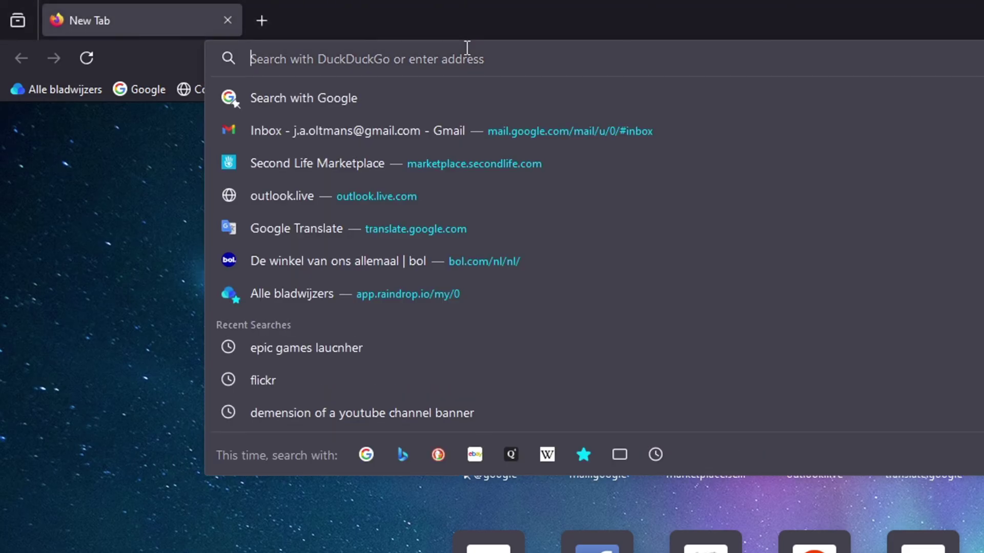
type("state")
type(" of d")
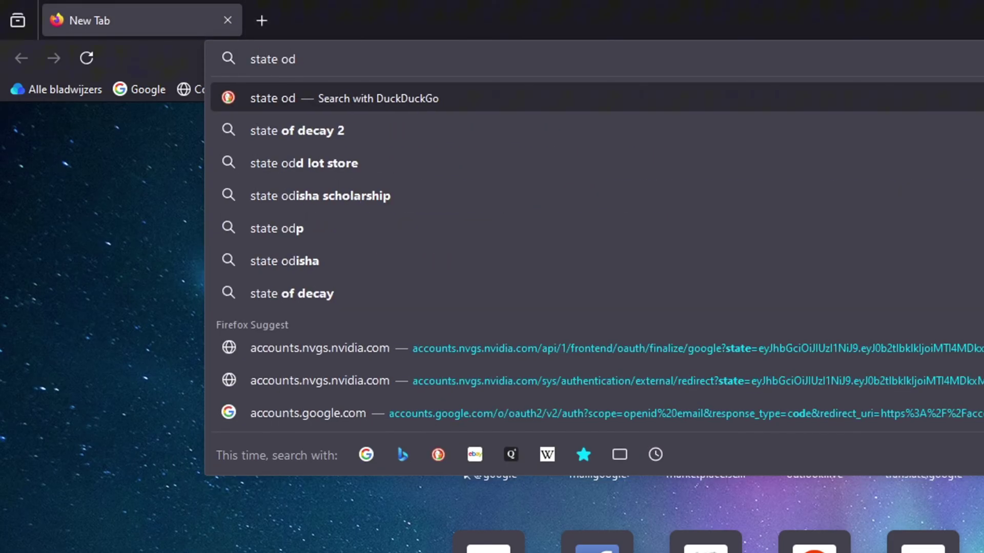
key("Down")
key("Down")
key("Return")
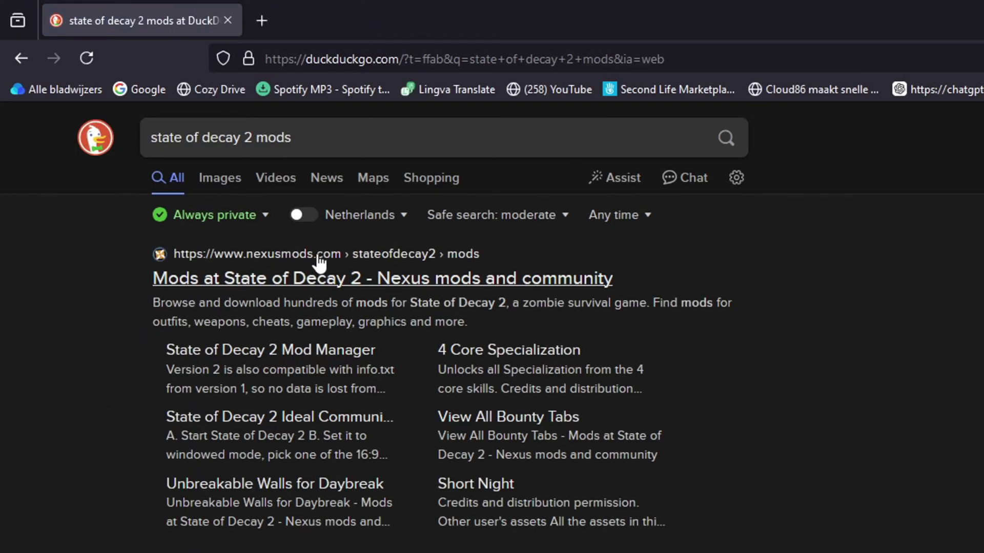
left_click(299, 279)
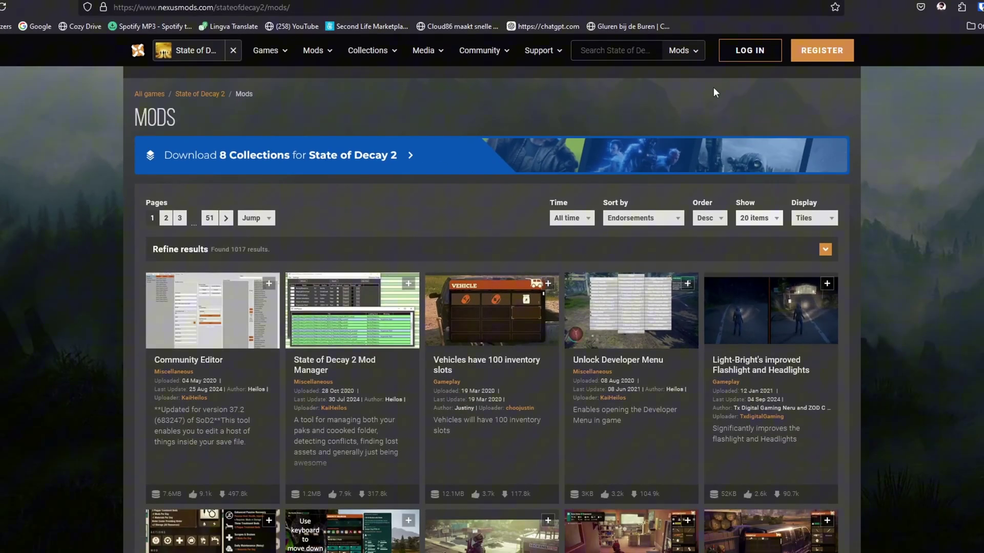
Sign in to Nexus Mods with the saved account details and reload past the 502 error
left_click(745, 55)
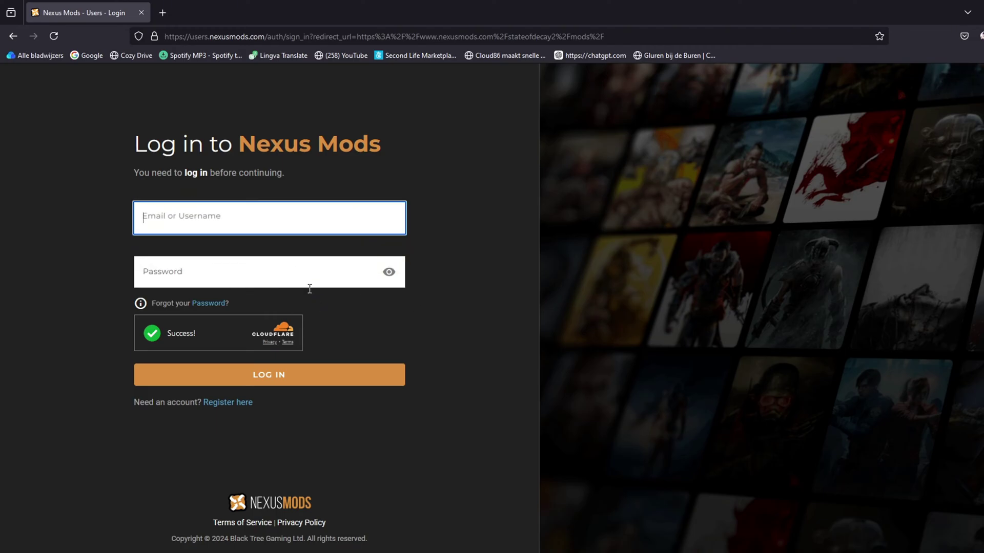
key("ctrl+shift+l")
left_click(233, 382)
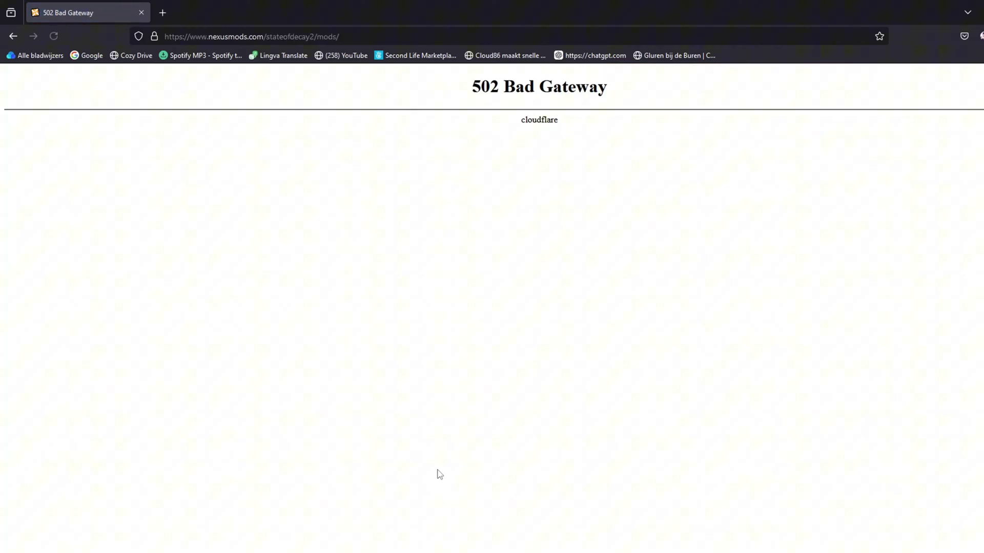
left_click(54, 36)
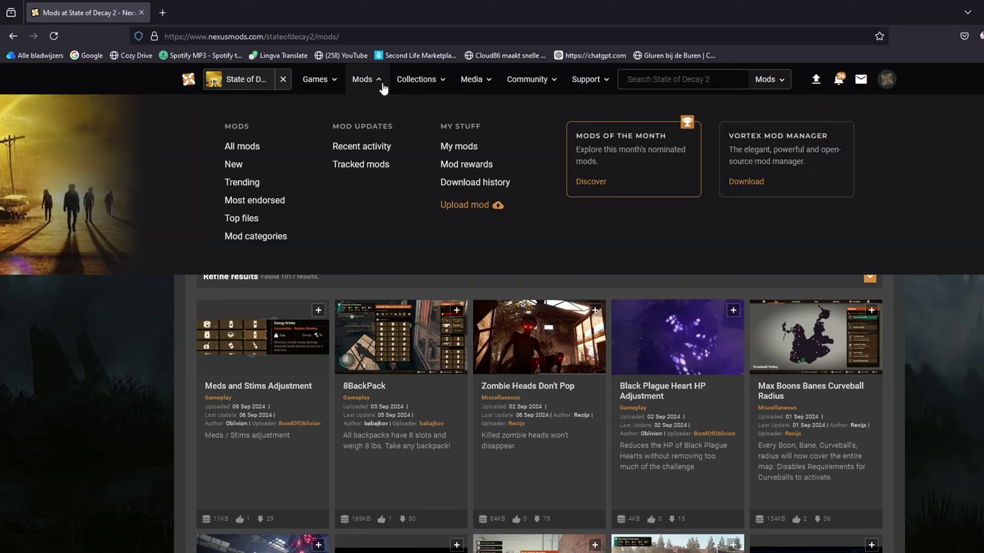
From download history, open State of Decay 2 Mod Manager and start its manual slow download
left_click(450, 185)
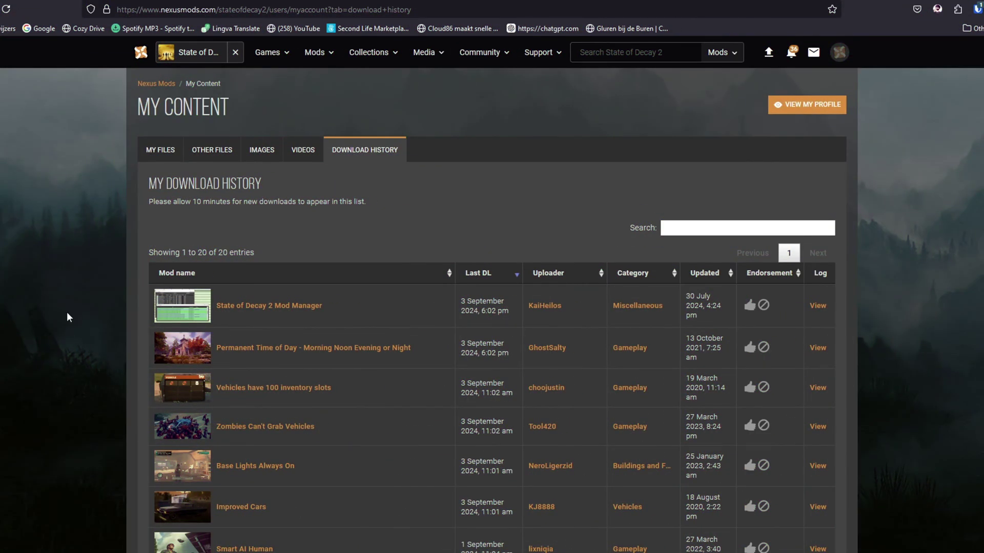
left_click(290, 306)
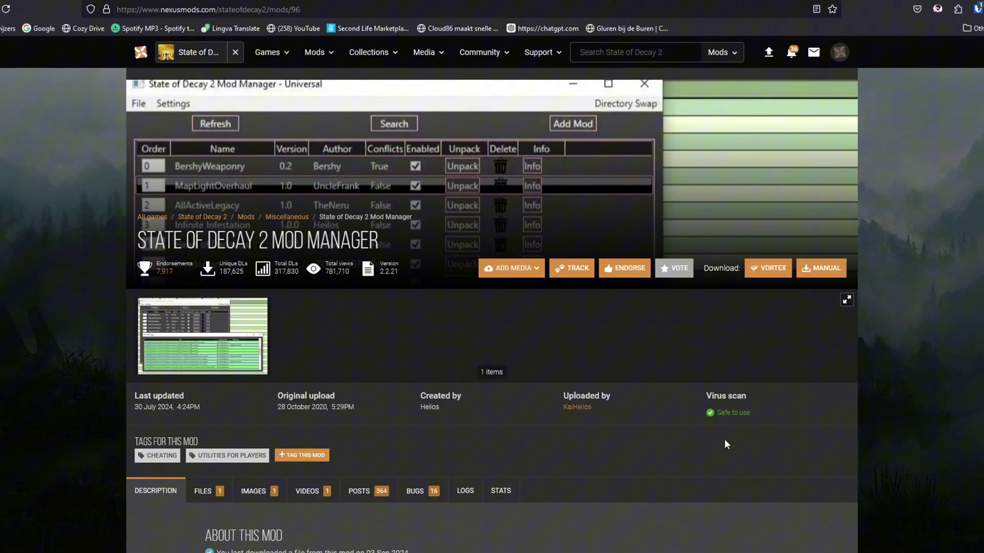
scroll(724, 439, "down", 8)
scroll(695, 450, "down", 4)
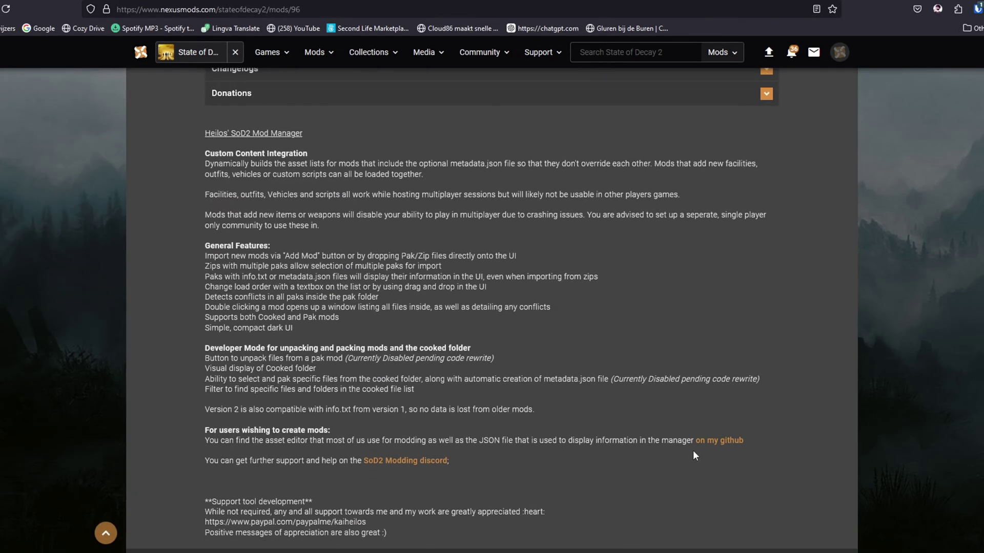
scroll(693, 450, "up", 10)
scroll(690, 453, "down", 13)
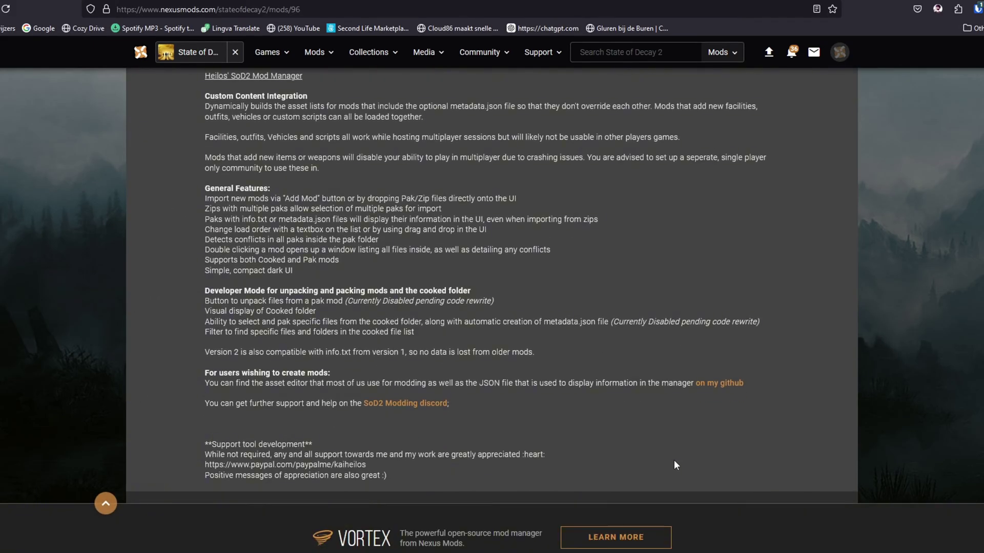
scroll(643, 456, "up", 6)
scroll(499, 370, "up", 8)
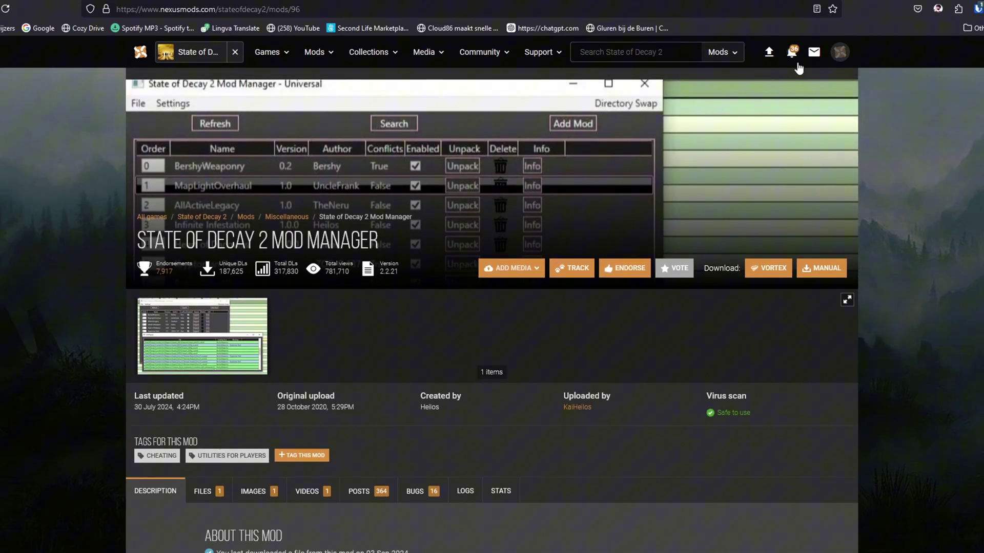
left_click(821, 268)
left_click(548, 368)
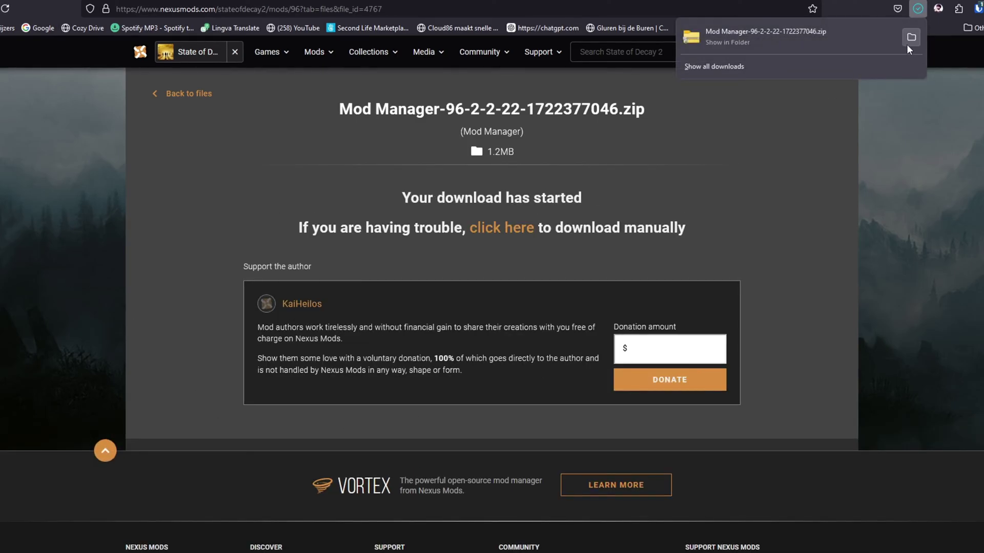
Extract the downloaded Mod Manager zip into its own folder in Downloads
left_click(908, 40)
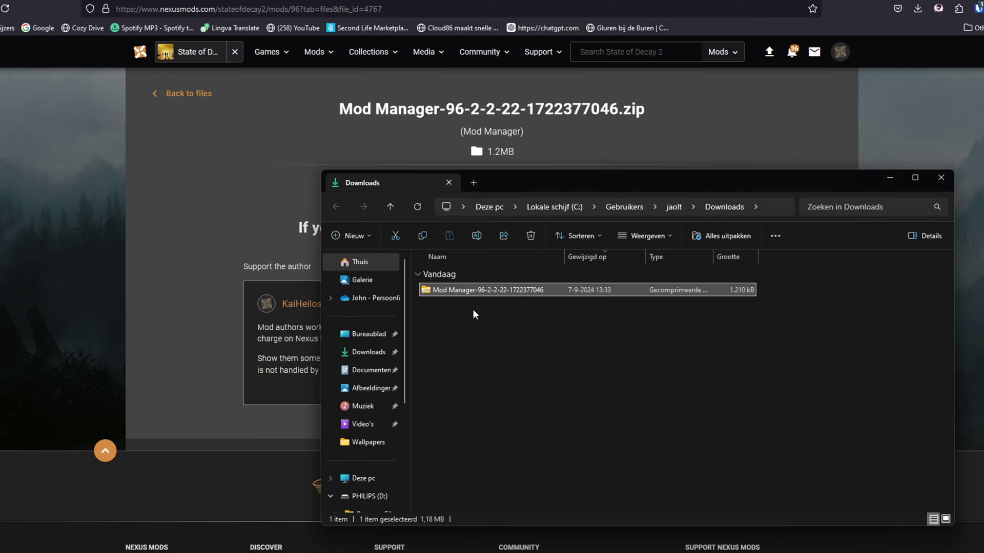
right_click(499, 291)
left_click(540, 313)
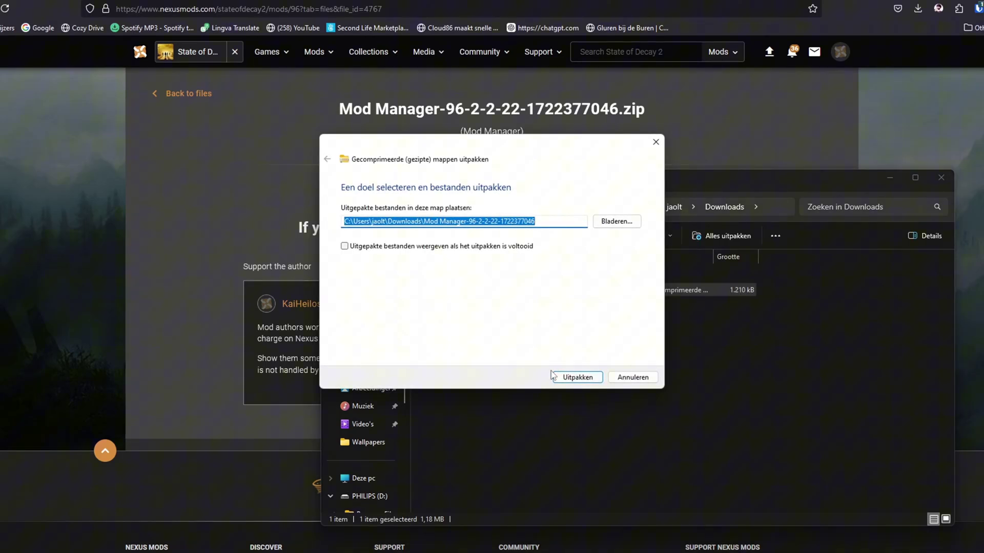
left_click(555, 376)
Launch ModIntegrator from the extracted Mod Manager folder
double_click(439, 305)
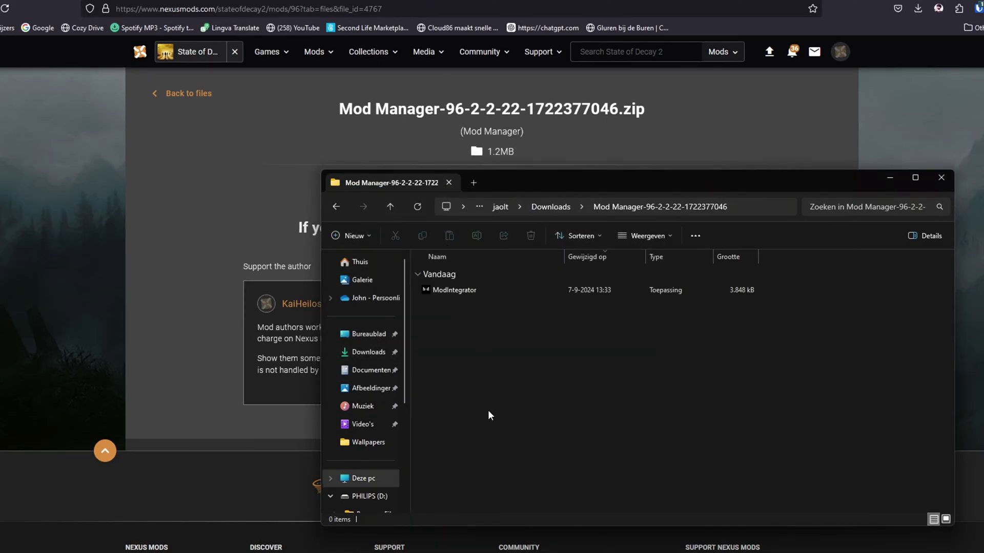
double_click(472, 290)
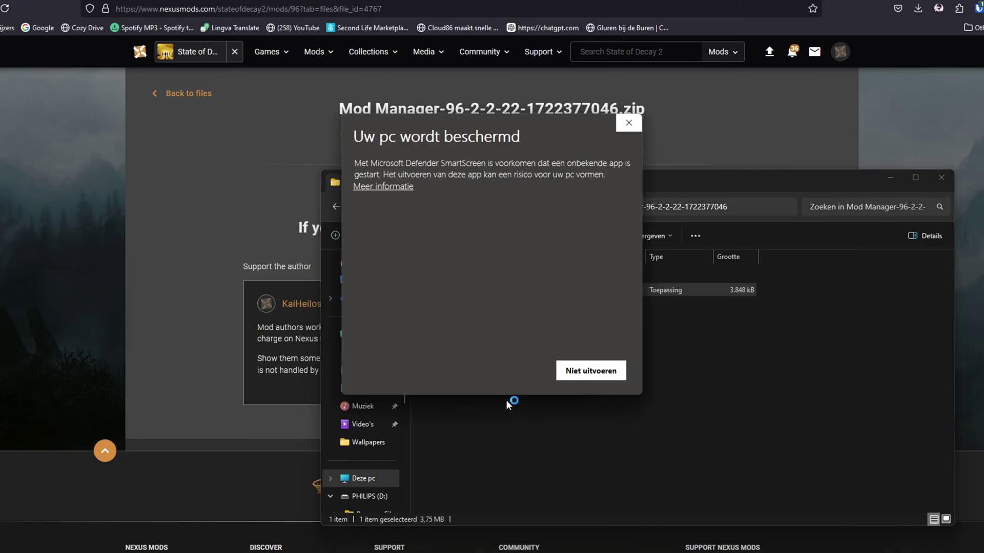
left_click(393, 186)
Run ModIntegrator anyway, delete Zombies Can't Grab Vehicles, Permanent Time of Day and Base Lights Always On, then close it
left_click(507, 370)
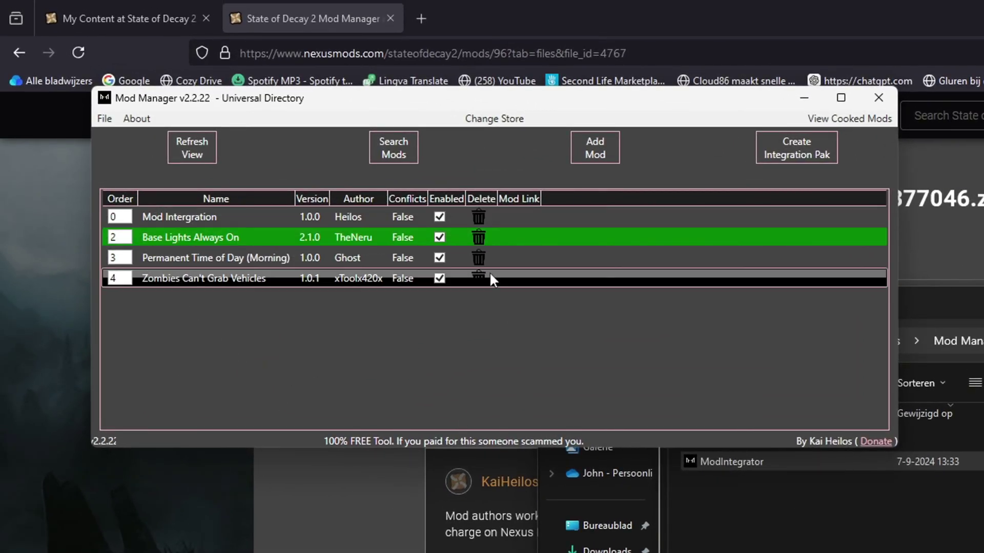
left_click(477, 281)
left_click(771, 481)
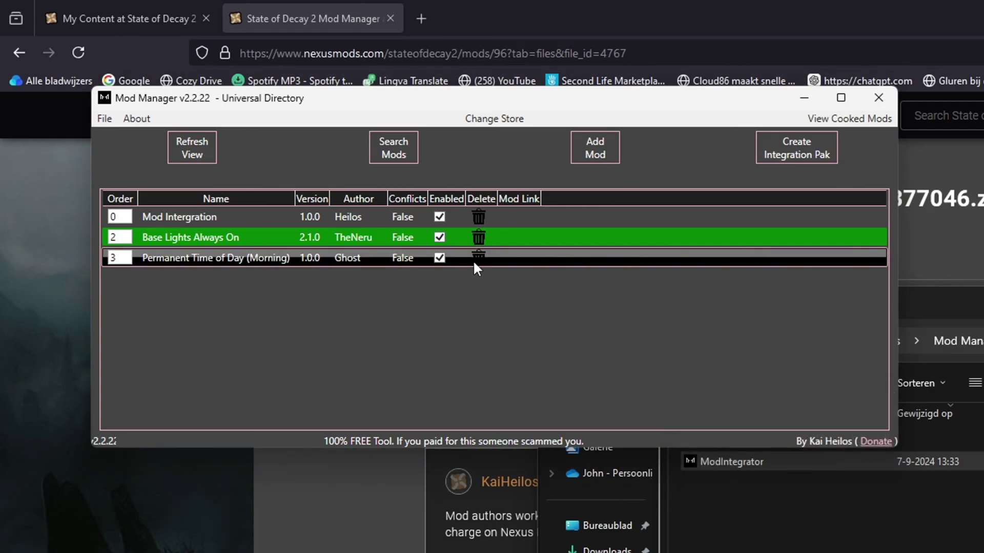
left_click(476, 259)
left_click(776, 481)
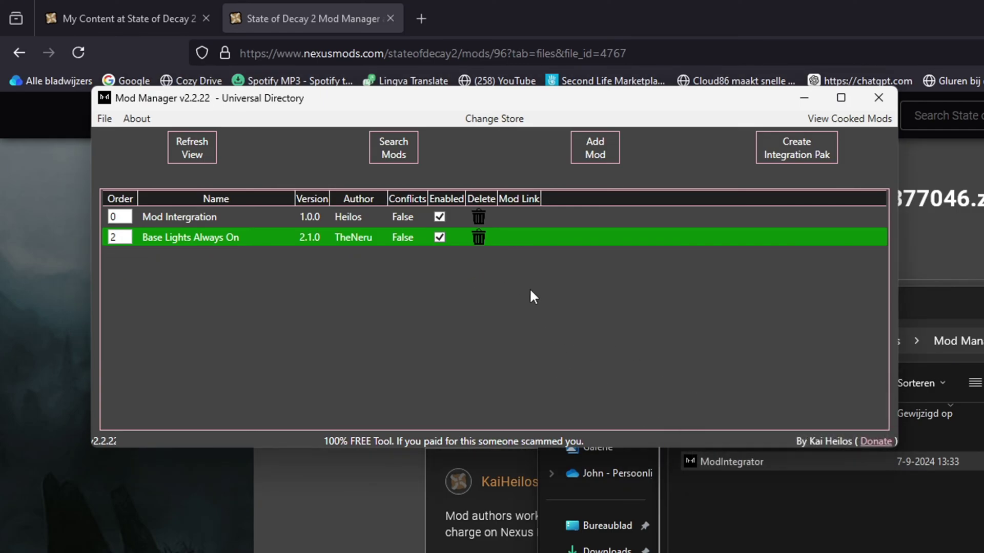
left_click(478, 237)
left_click(785, 482)
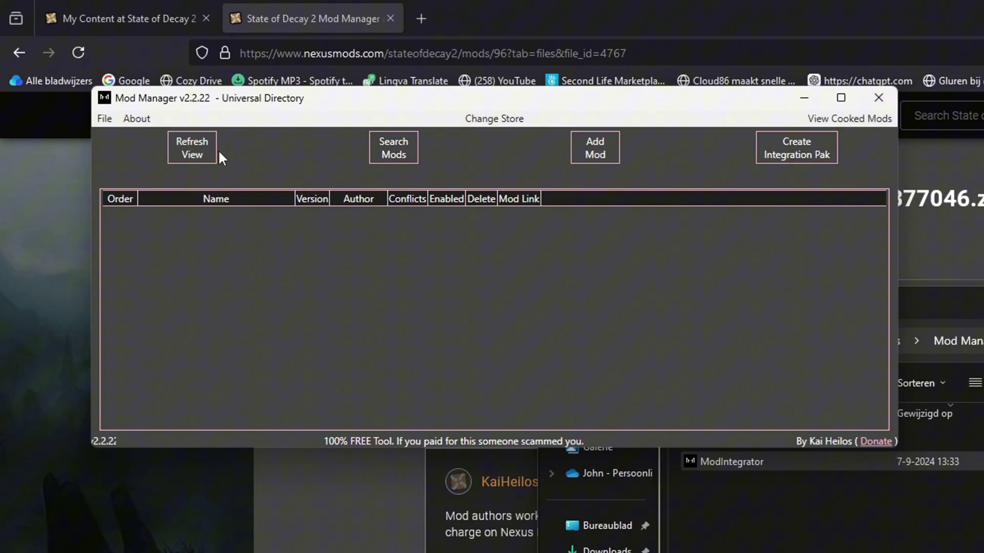
left_click(879, 97)
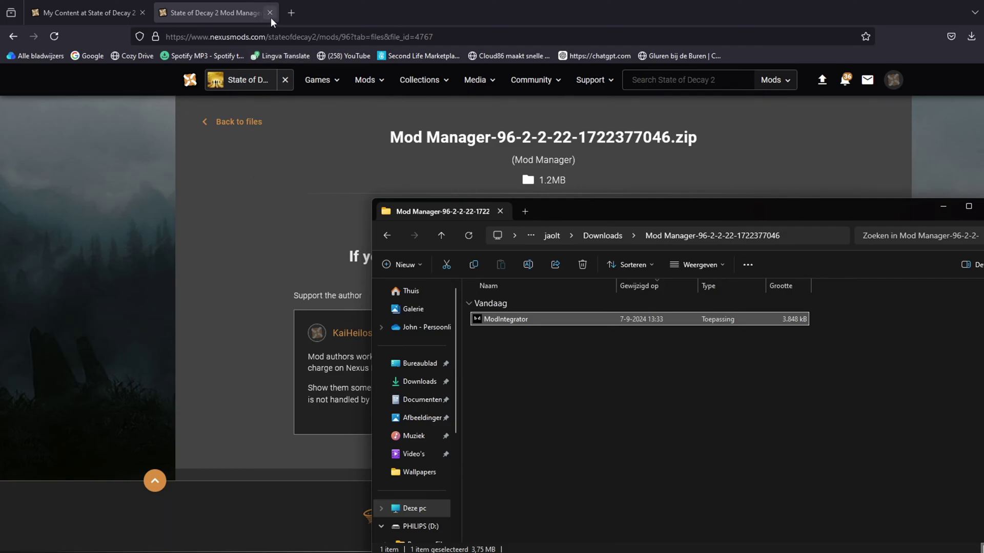
Return to the download history and scroll to the Permanent Time of Day - Morning Noon Evening or Night mod
left_click(270, 14)
scroll(1, 330, "down", 3)
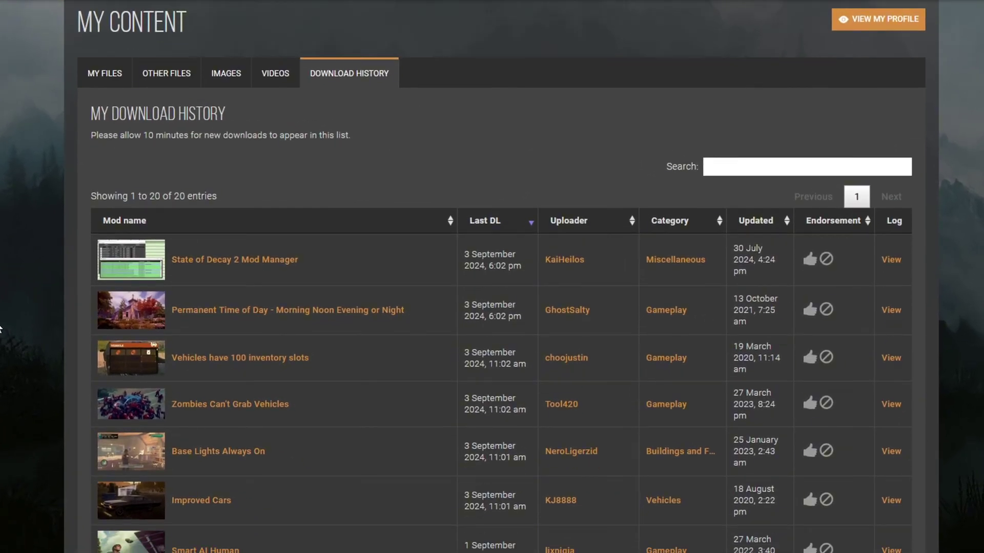
scroll(5, 344, "down", 6)
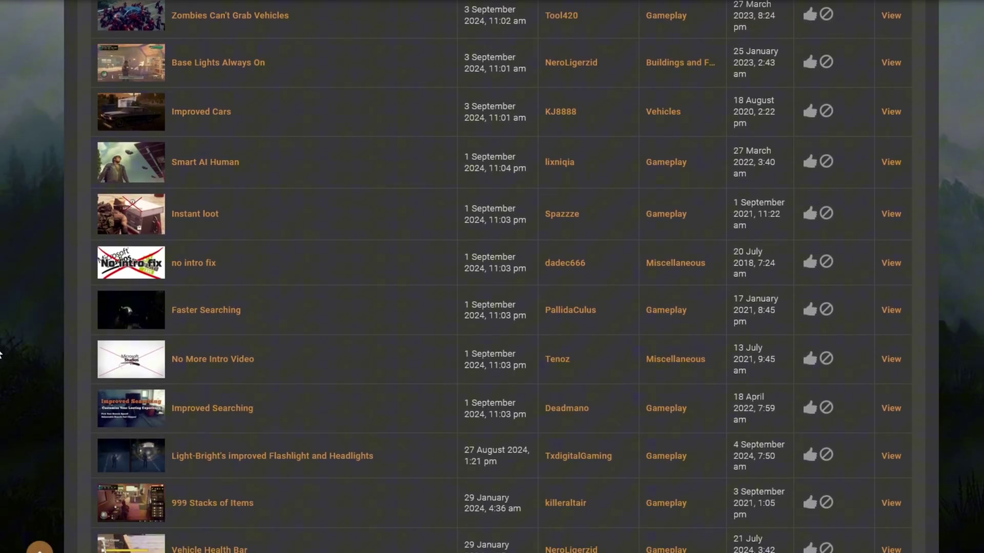
scroll(1, 354, "down", 7)
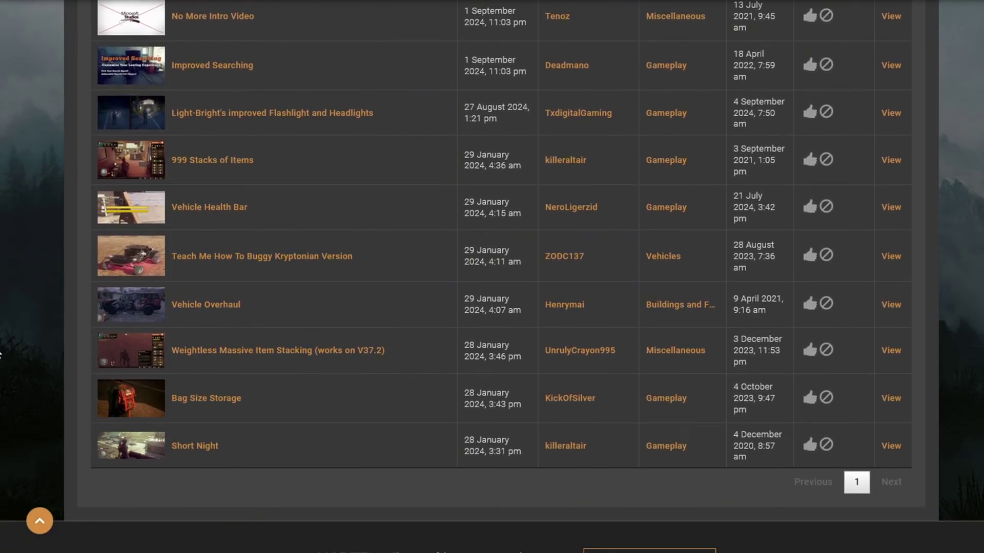
scroll(1, 354, "up", 15)
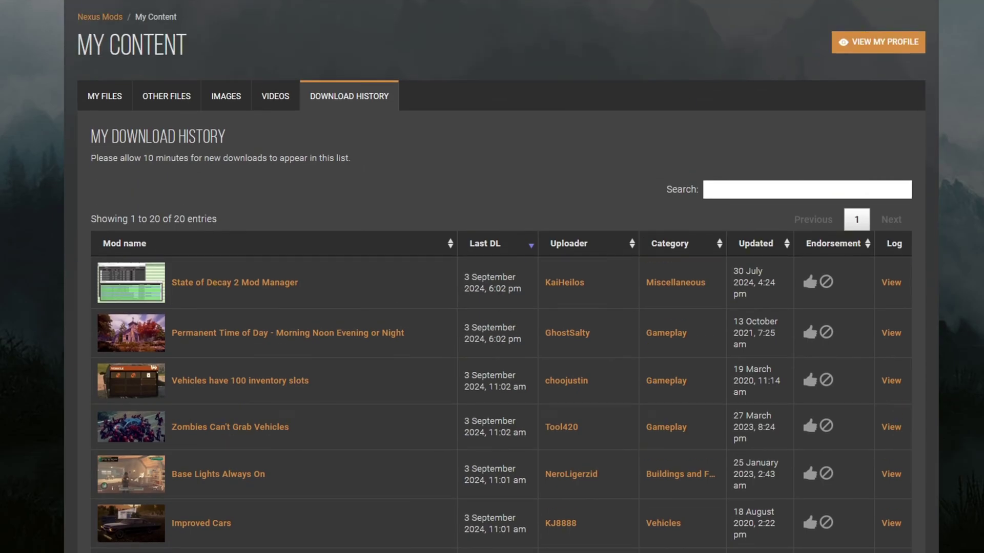
scroll(1, 353, "down", 4)
scroll(278, 152, "up", 3)
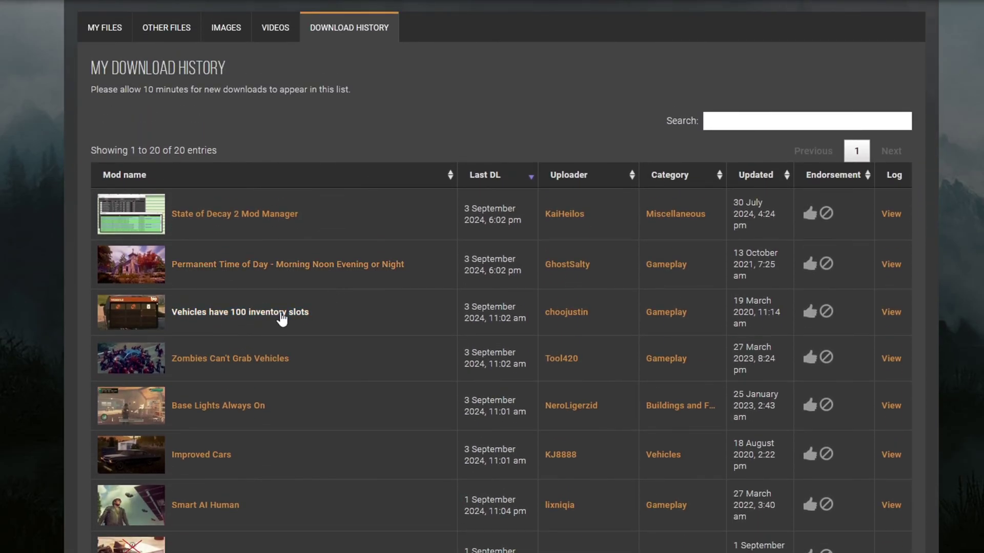
scroll(345, 333, "down", 3)
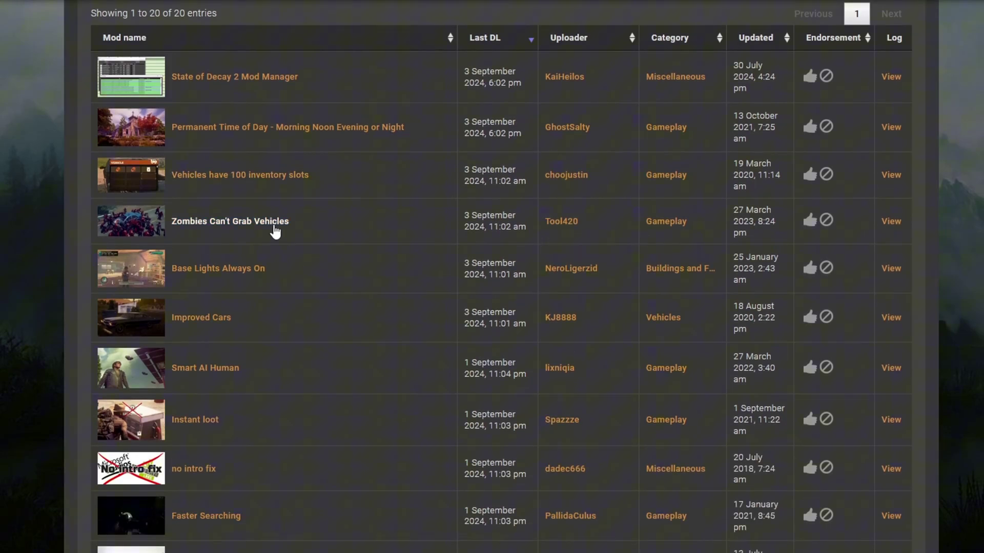
scroll(296, 302, "down", 3)
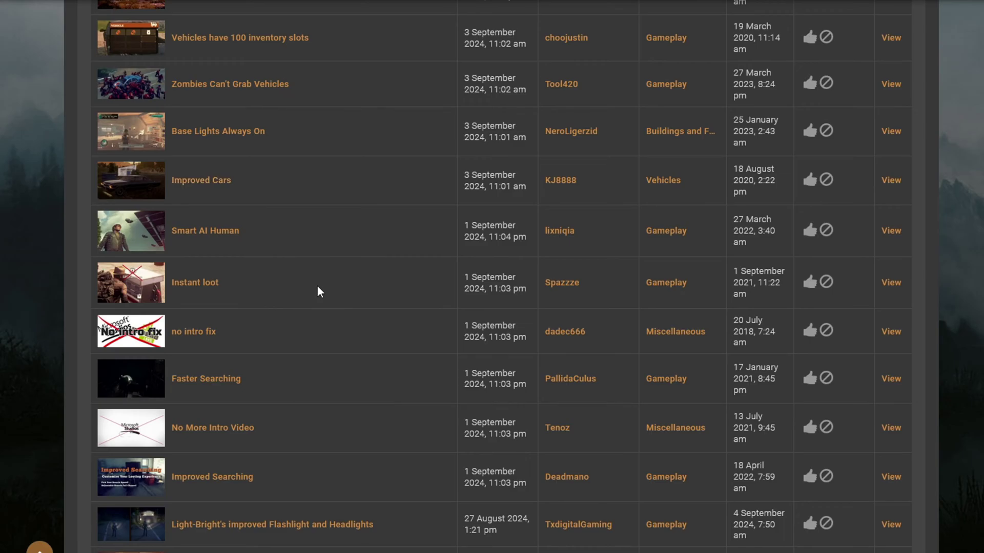
scroll(293, 289, "down", 1)
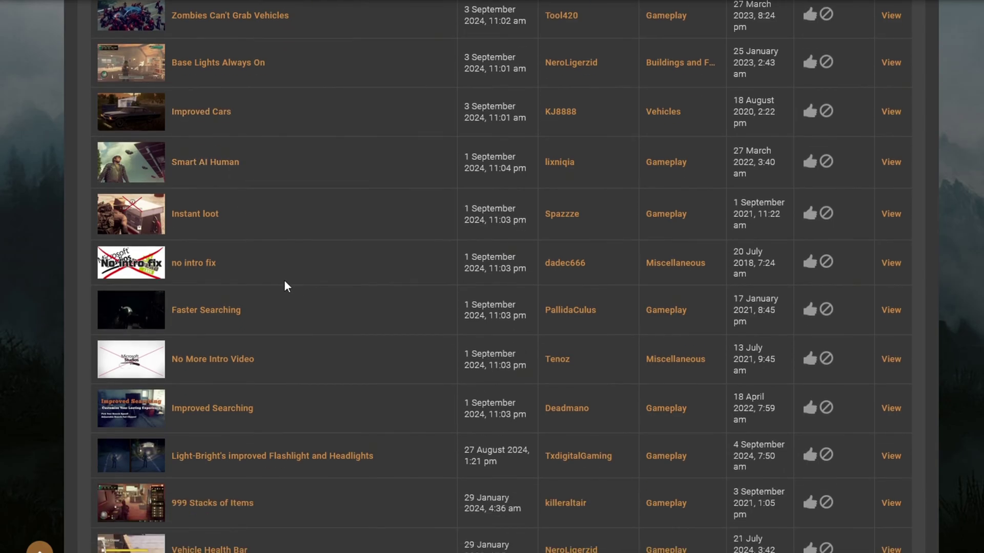
scroll(279, 280, "down", 1)
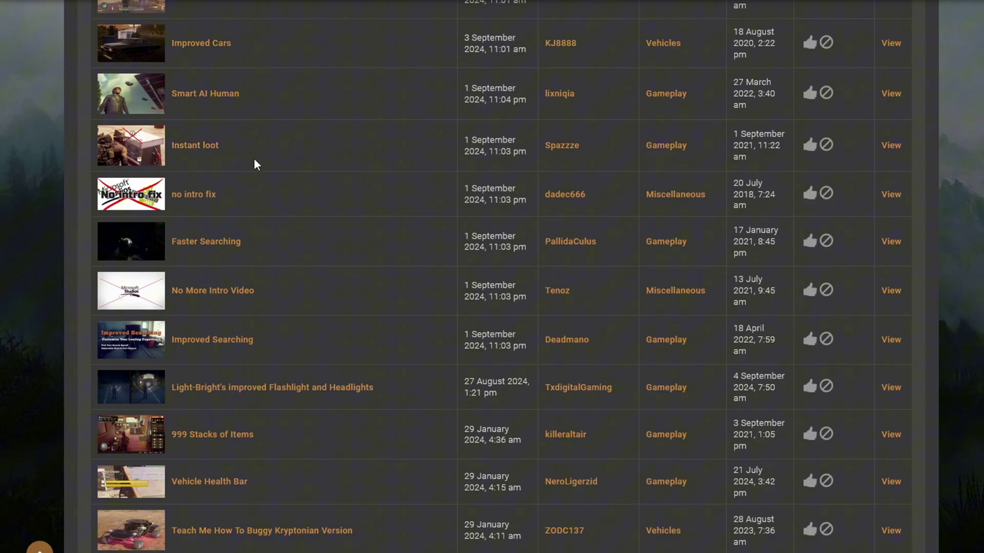
scroll(307, 149, "down", 1)
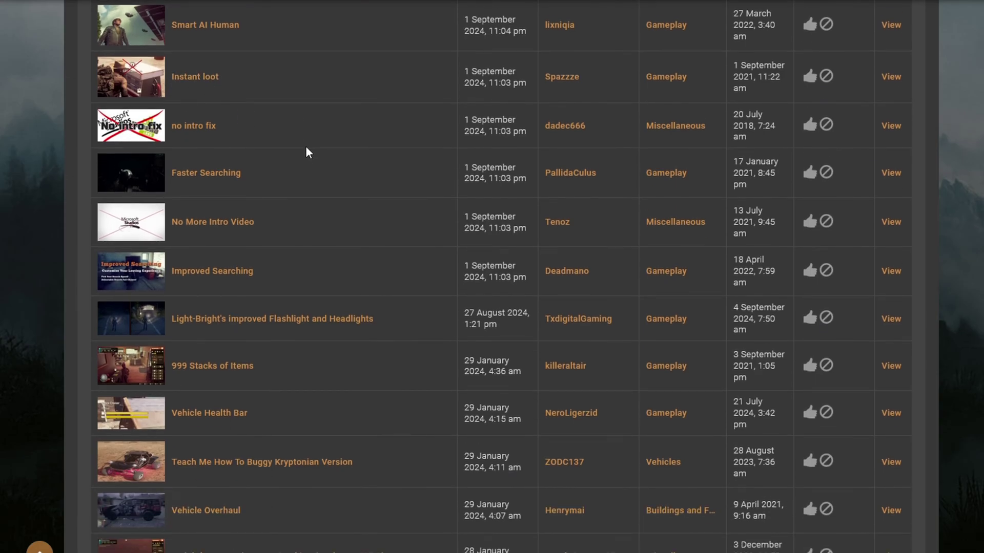
scroll(305, 151, "up", 1)
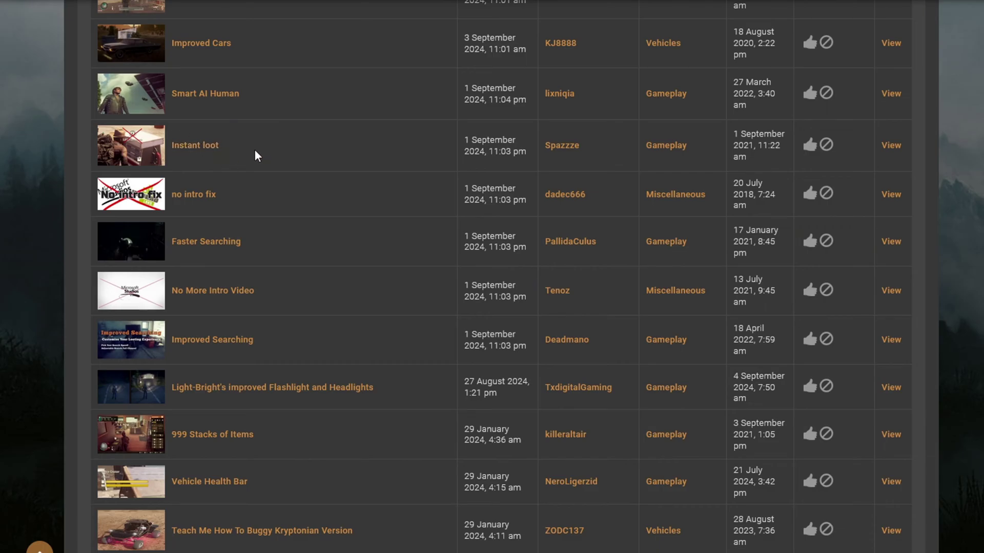
scroll(256, 155, "down", 1)
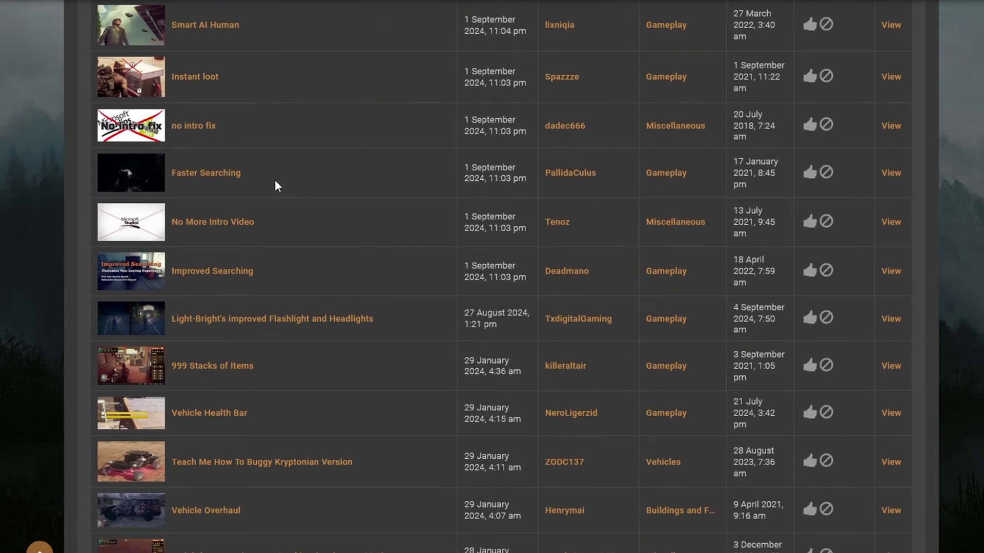
scroll(273, 180, "down", 1)
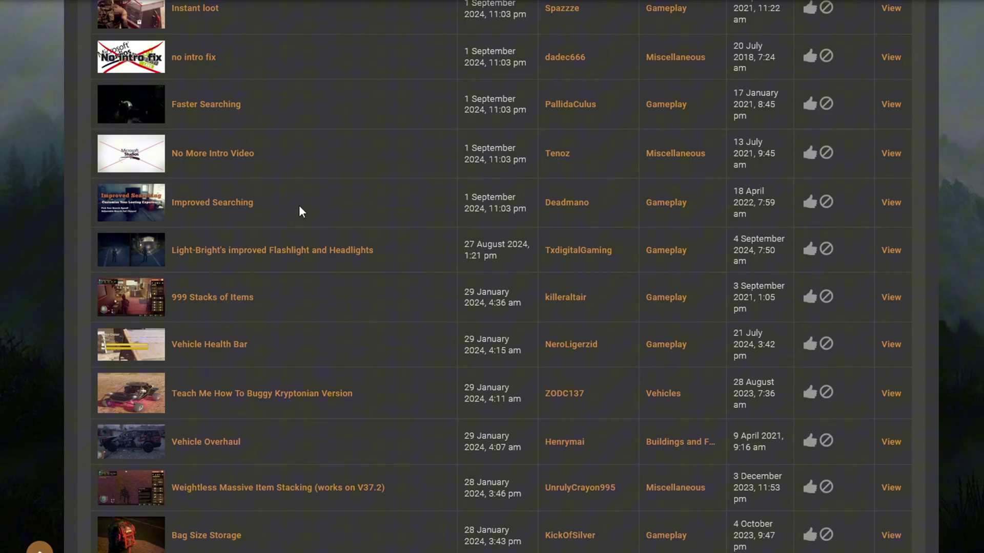
scroll(300, 210, "down", 1)
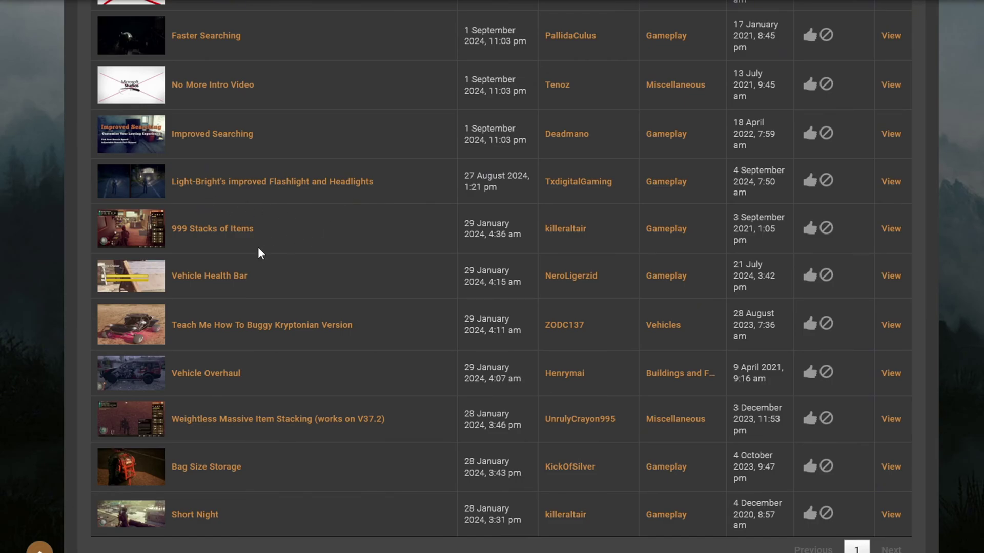
scroll(275, 262, "down", 2)
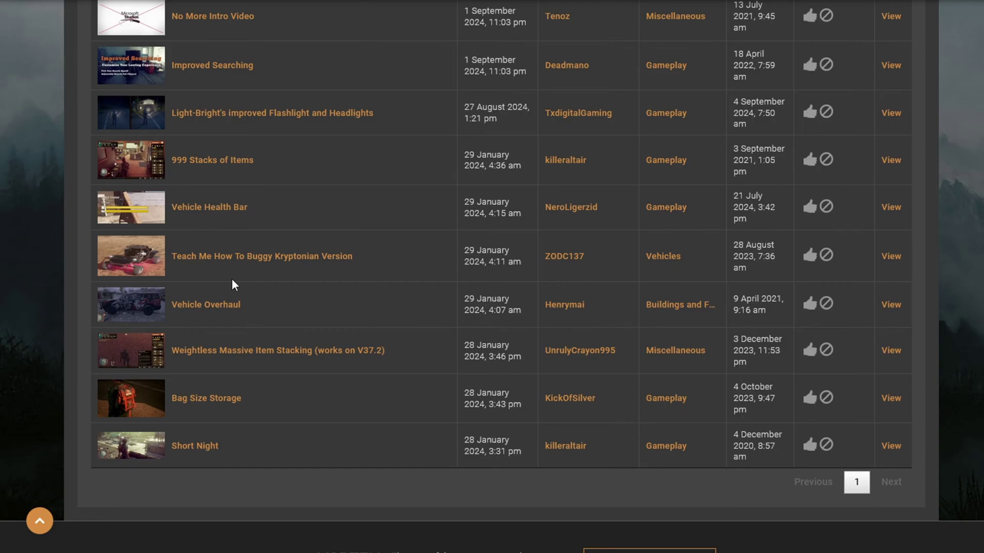
scroll(266, 314, "down", 2)
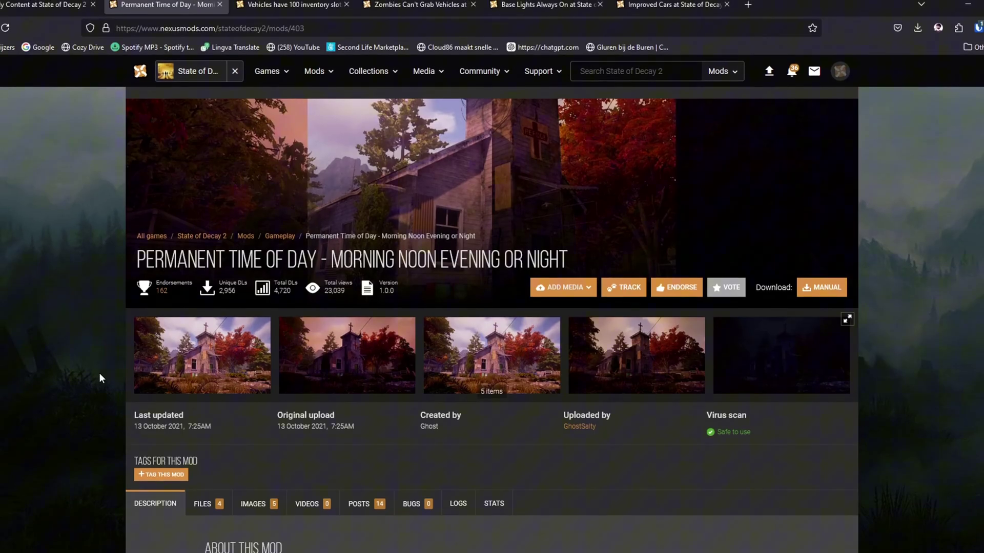
Download the Noon file of Permanent Time of Day as Noon-403-1-0-0-1634102418.zip via slow download
scroll(708, 501, "down", 2)
scroll(708, 495, "up", 4)
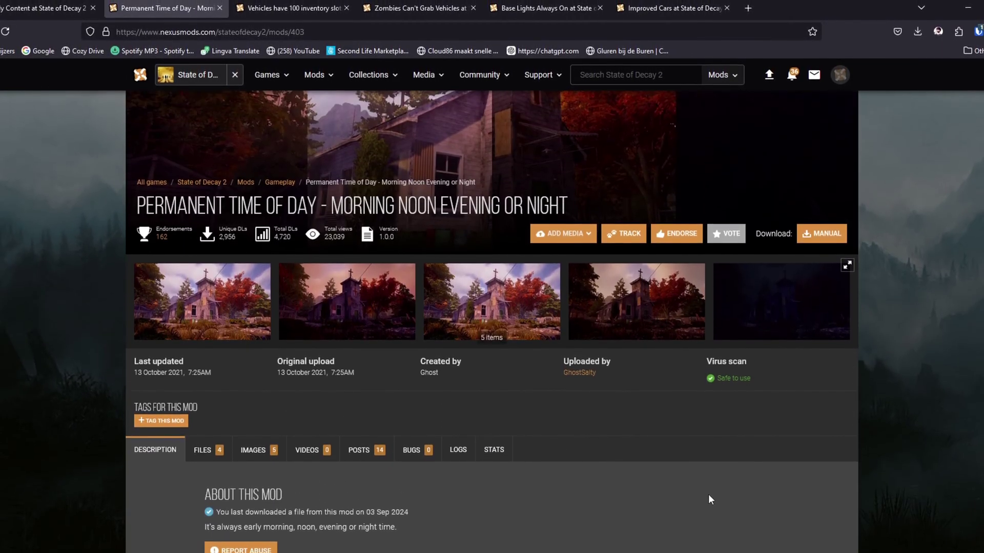
left_click(818, 301)
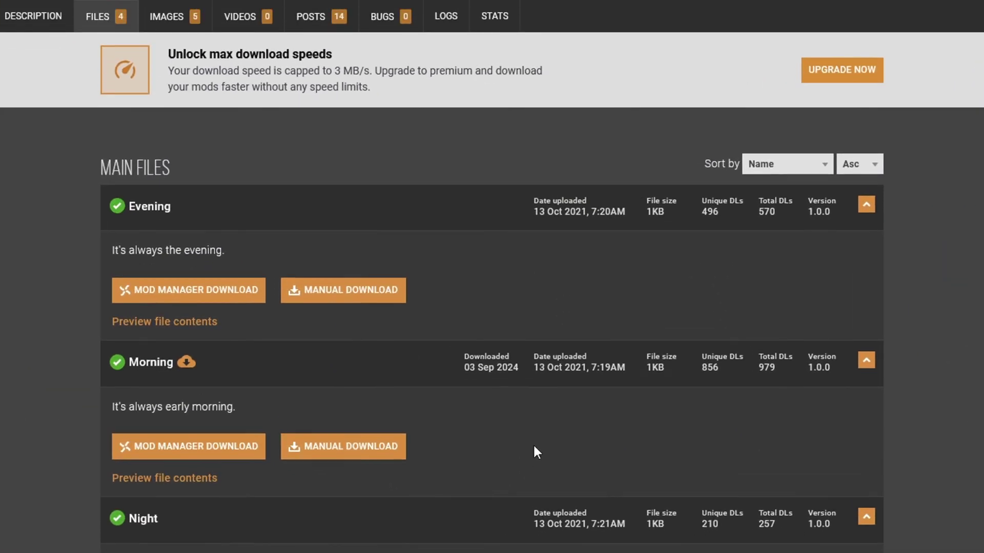
scroll(533, 443, "up", 5)
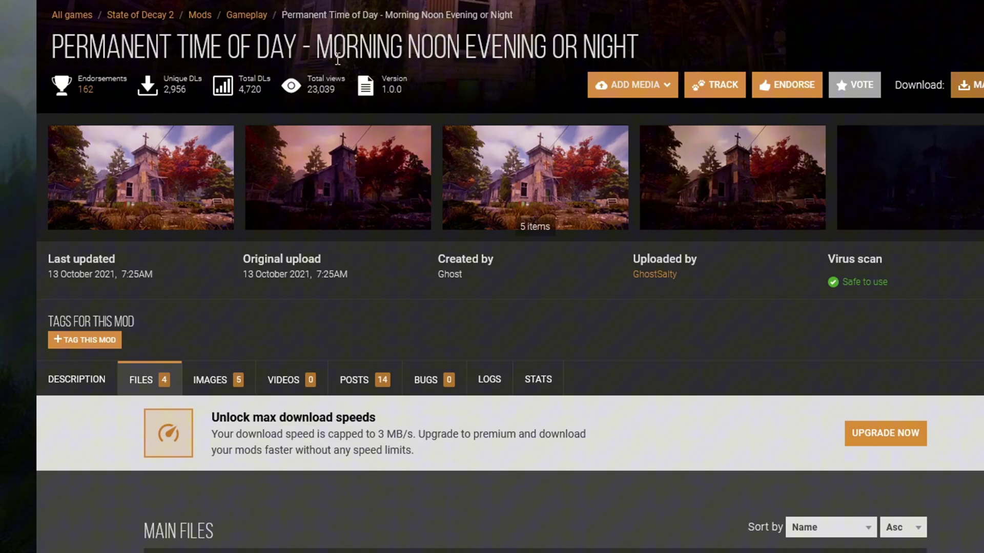
left_click_drag(400, 57, 528, 61)
left_click(527, 60)
scroll(593, 338, "down", 10)
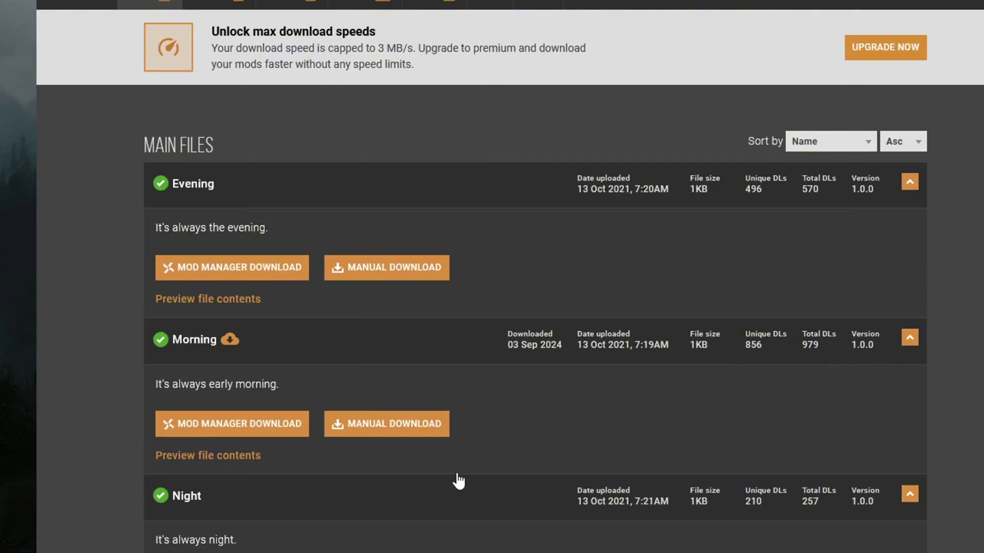
scroll(53, 356, "down", 3)
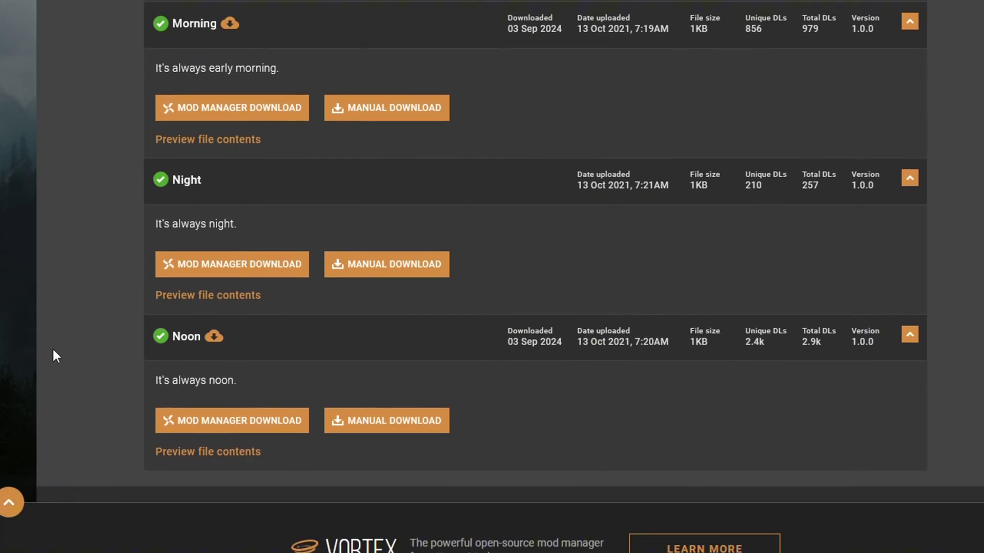
left_click(413, 426)
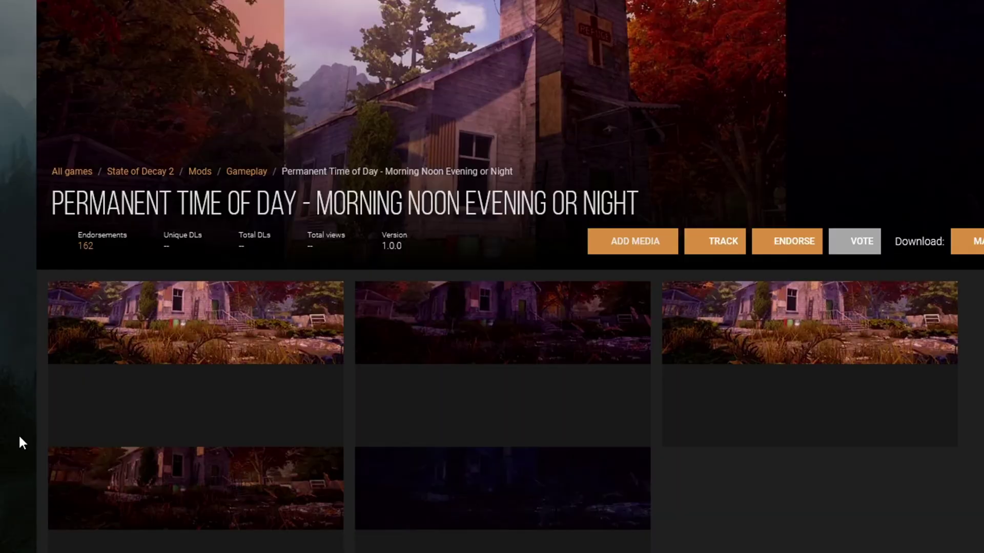
left_click(608, 366)
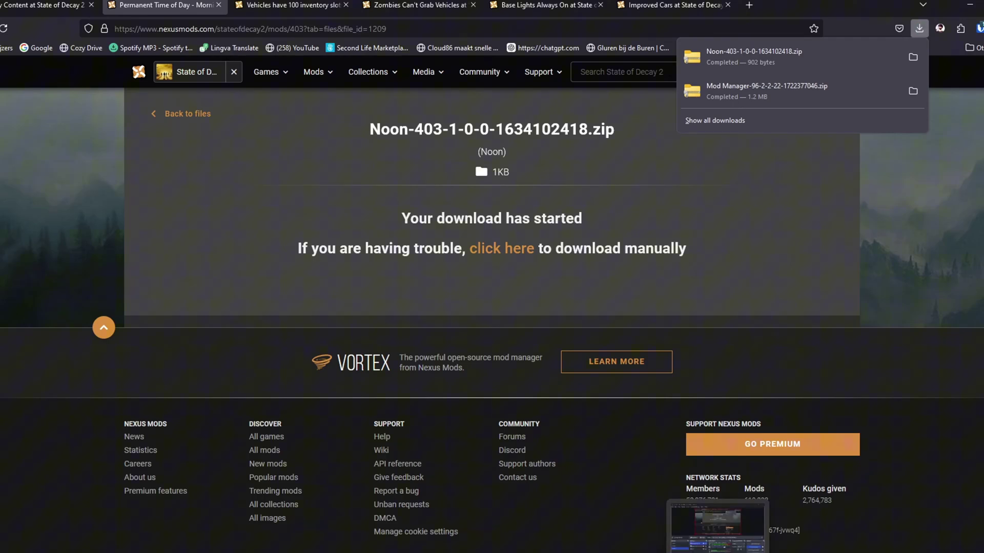
Extract the Noon zip in Downloads, revealing 001-PermanentTimeOfDayNoon_P.pak
left_click(912, 59)
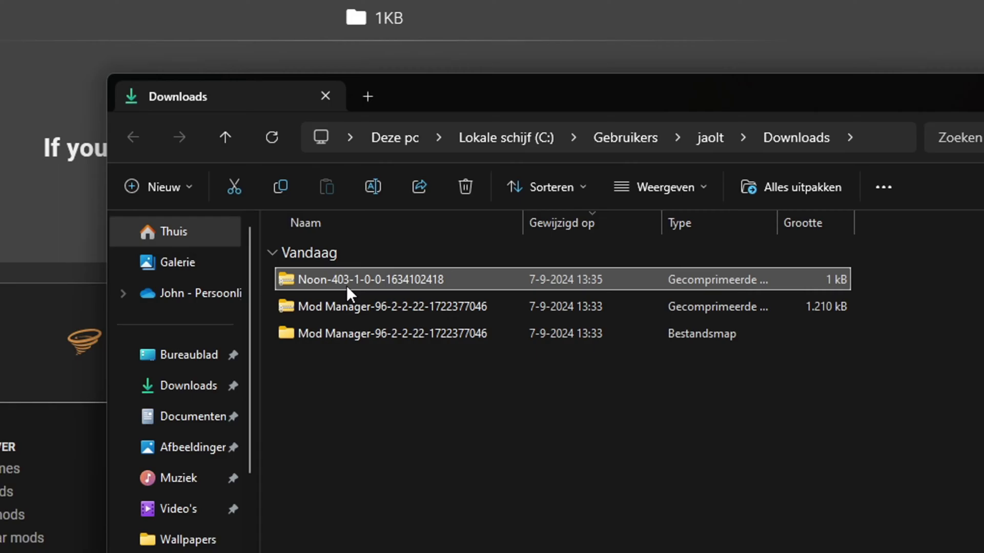
right_click(477, 328)
left_click(405, 290)
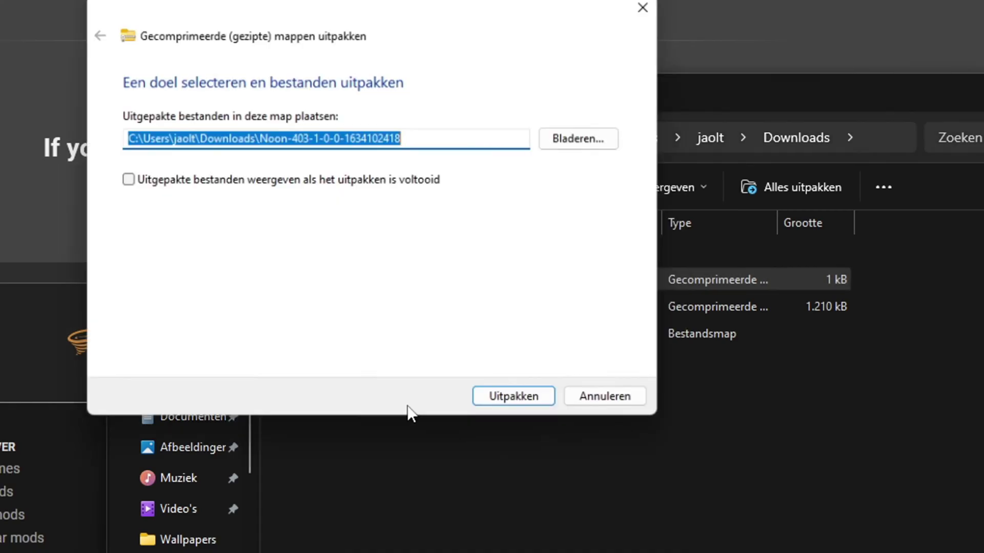
left_click(481, 408)
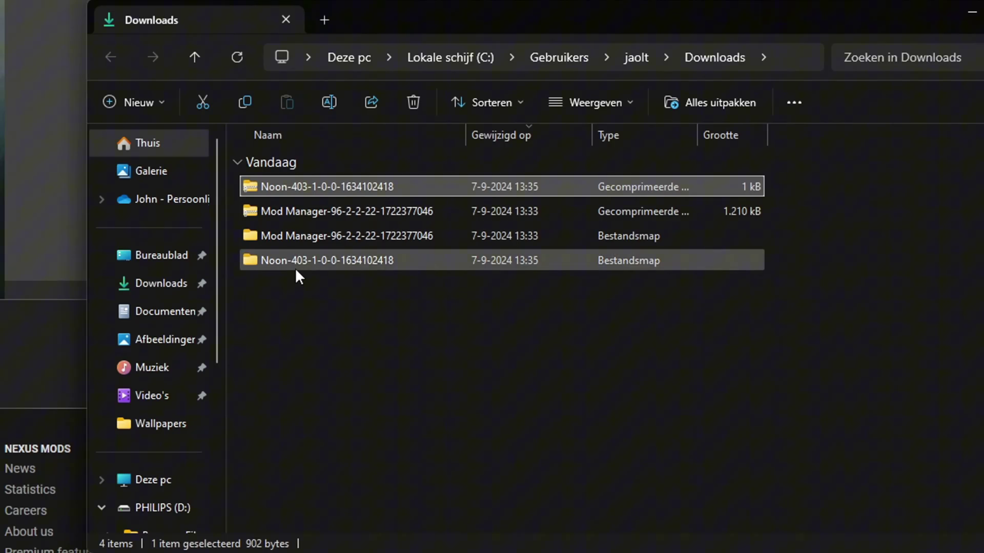
double_click(295, 266)
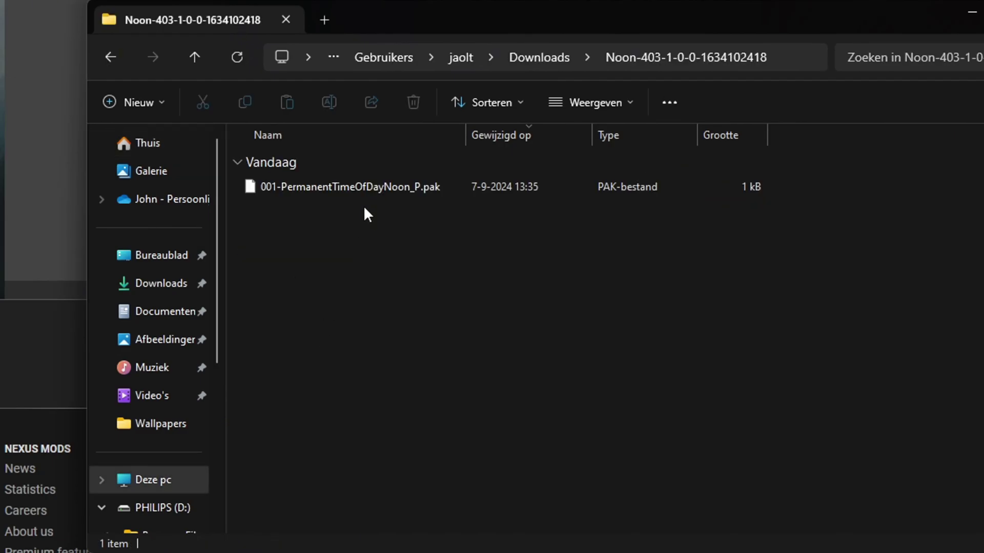
Relaunch ModIntegrator from the Mod Manager folder and return to Downloads
left_click(110, 57)
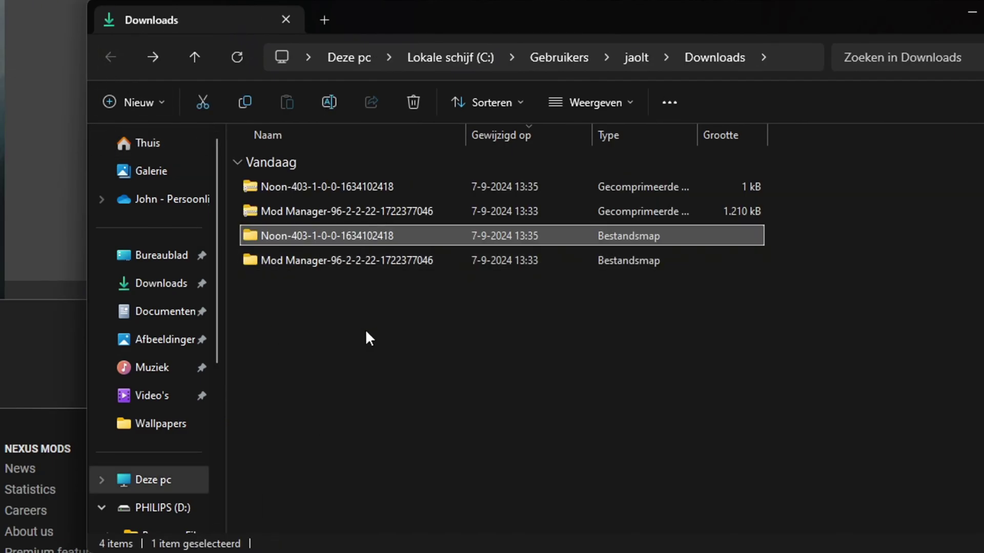
left_click(323, 217)
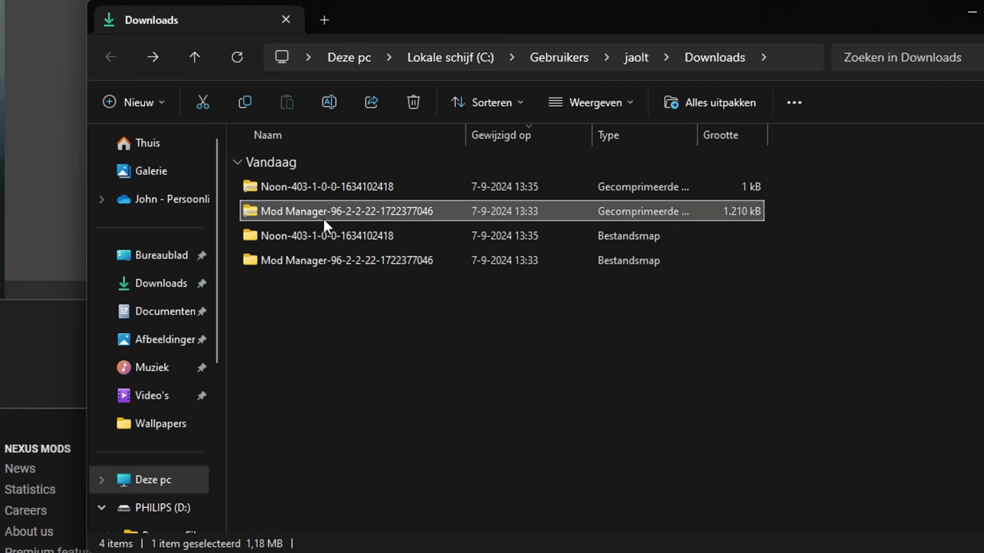
double_click(314, 267)
double_click(294, 187)
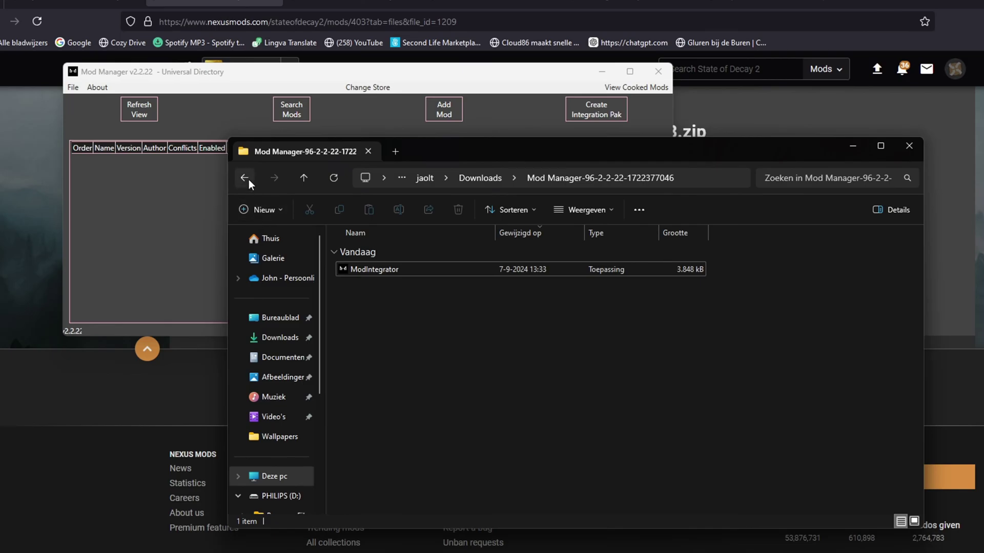
left_click(247, 179)
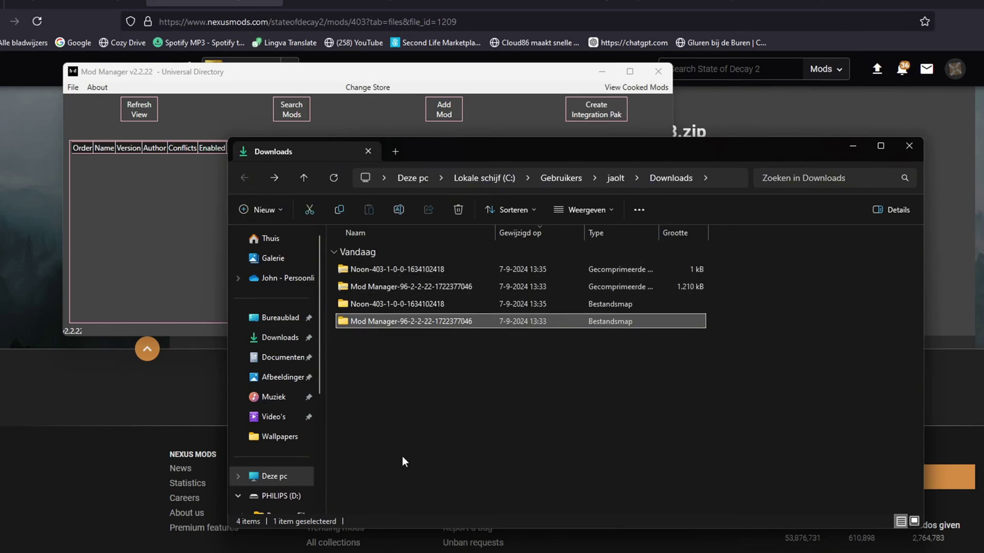
Drag the Noon zip into Mod Manager and import Permanent Time of Day (Noon) 1.0.0
left_click_drag(384, 270, 150, 235)
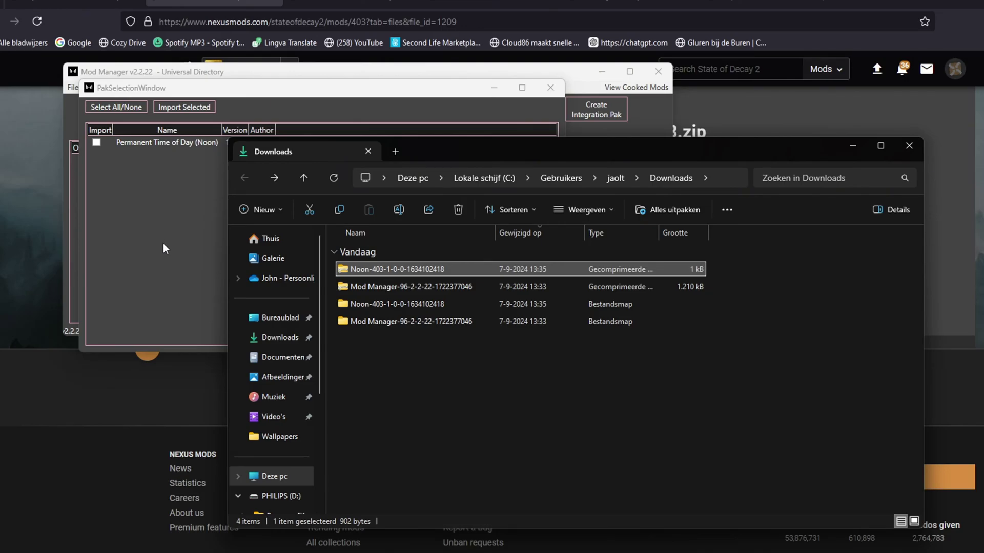
left_click(163, 243)
left_click(105, 141)
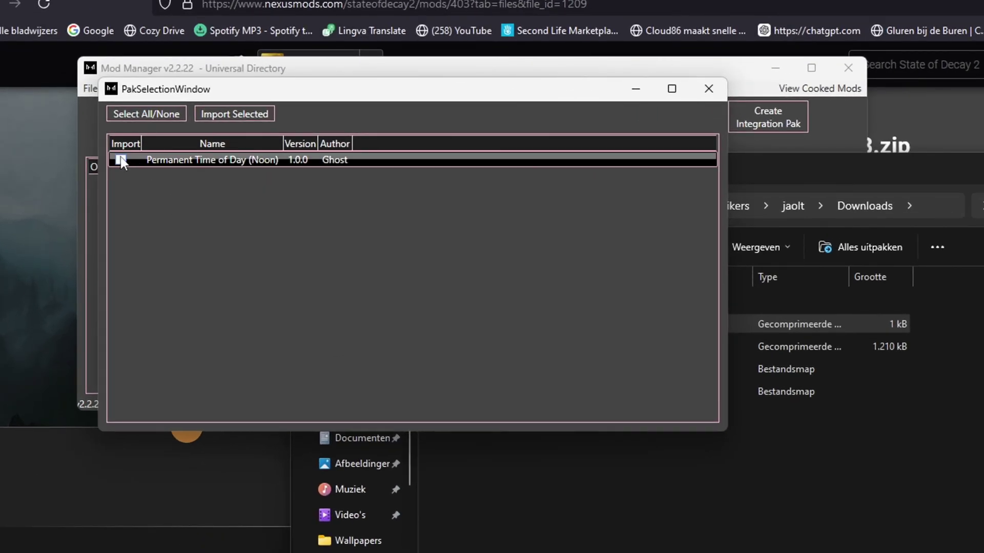
left_click(120, 161)
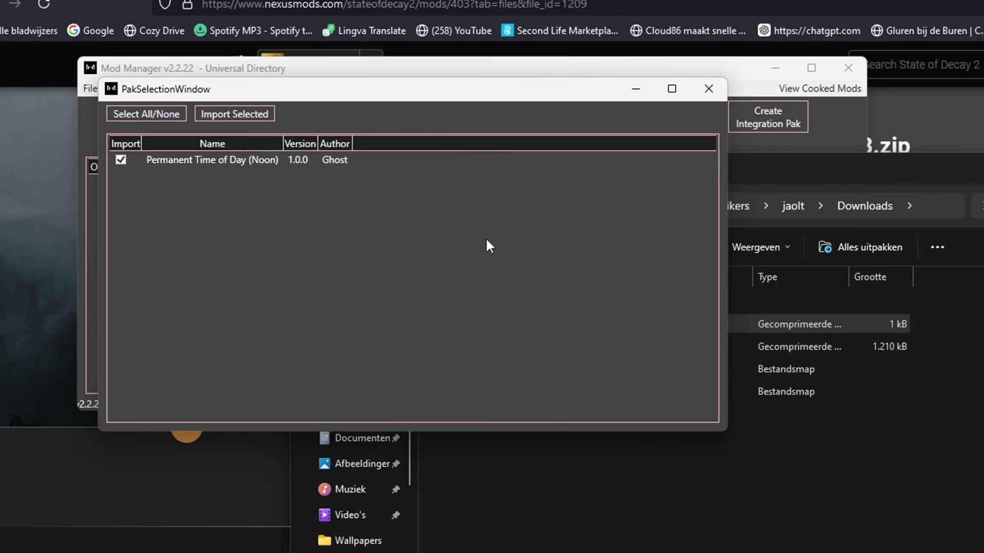
left_click(224, 113)
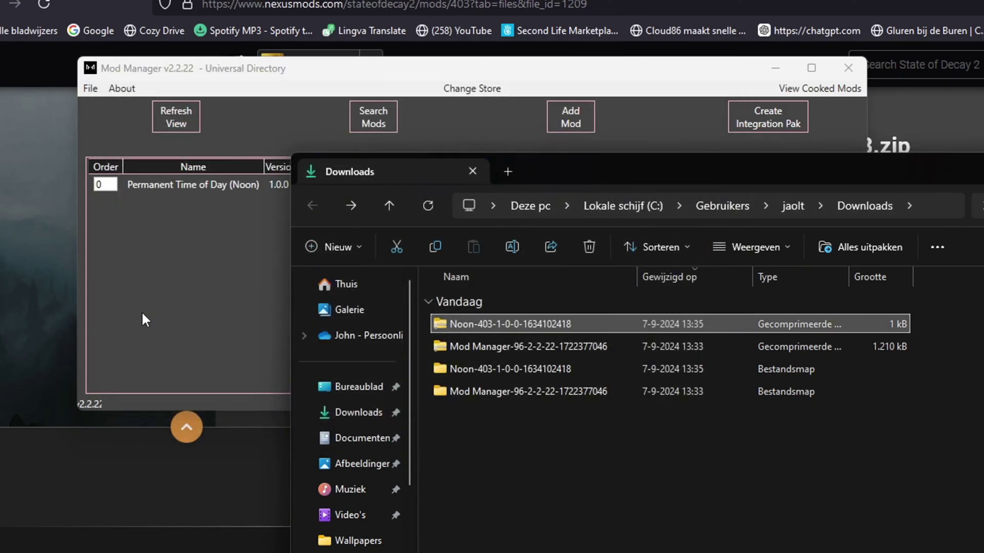
left_click(142, 314)
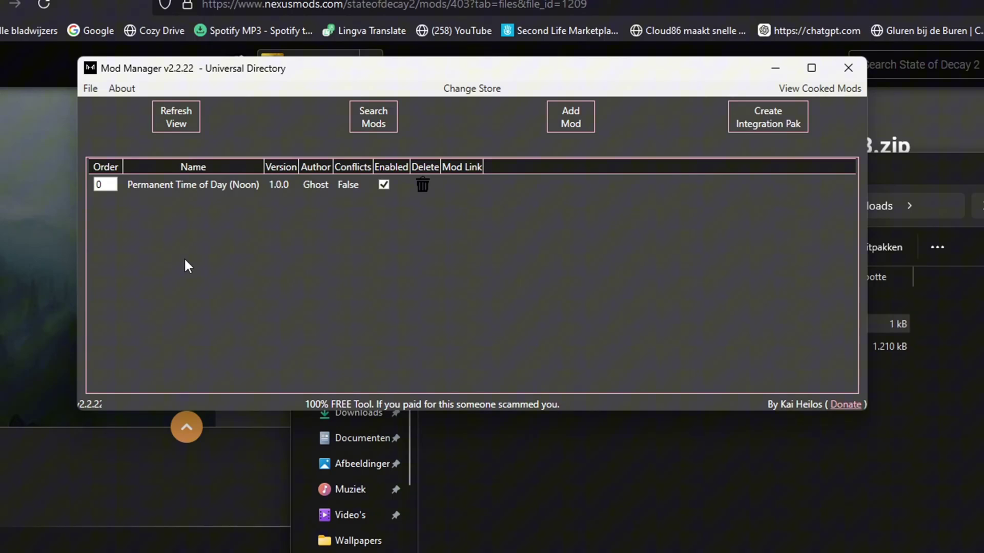
key("alt+Tab")
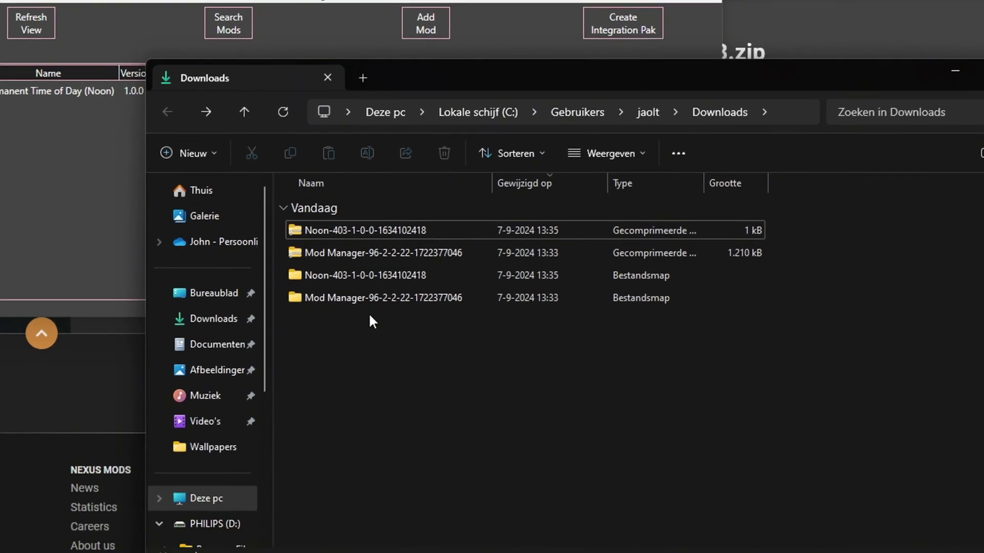
Delete the Mod Manager zip, the Noon zip and the extracted Noon folder from Downloads
left_click(372, 305)
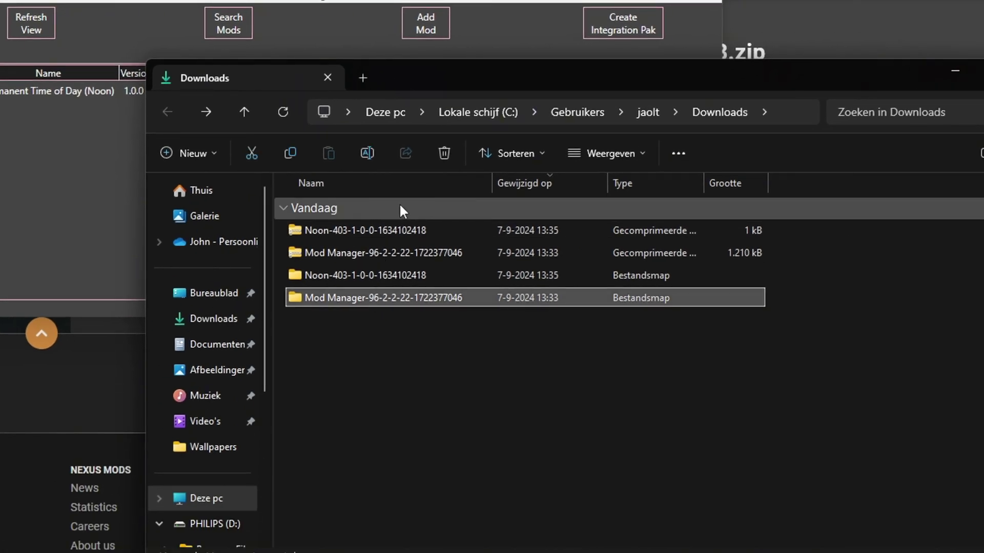
left_click(393, 253)
left_click(443, 154)
left_click(390, 229)
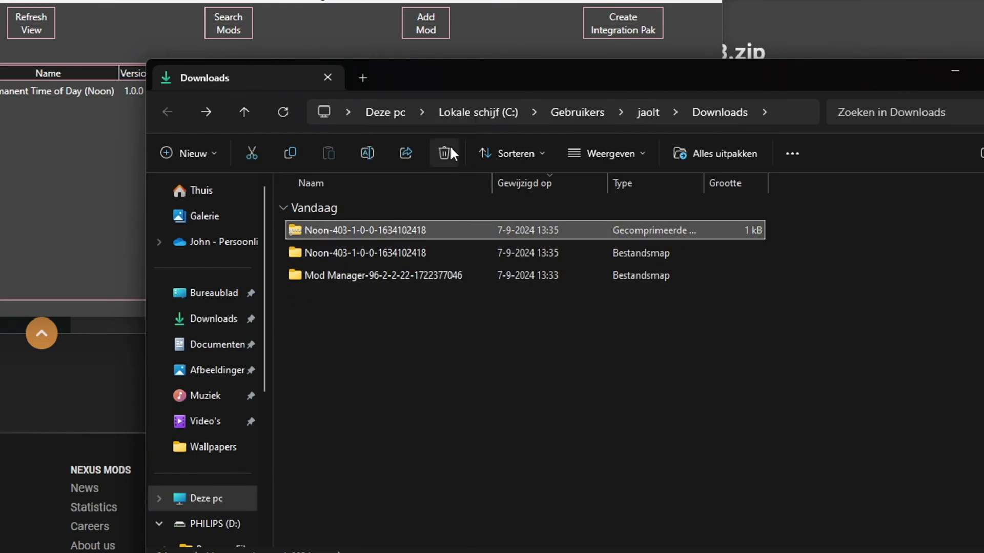
left_click(446, 153)
left_click(410, 230)
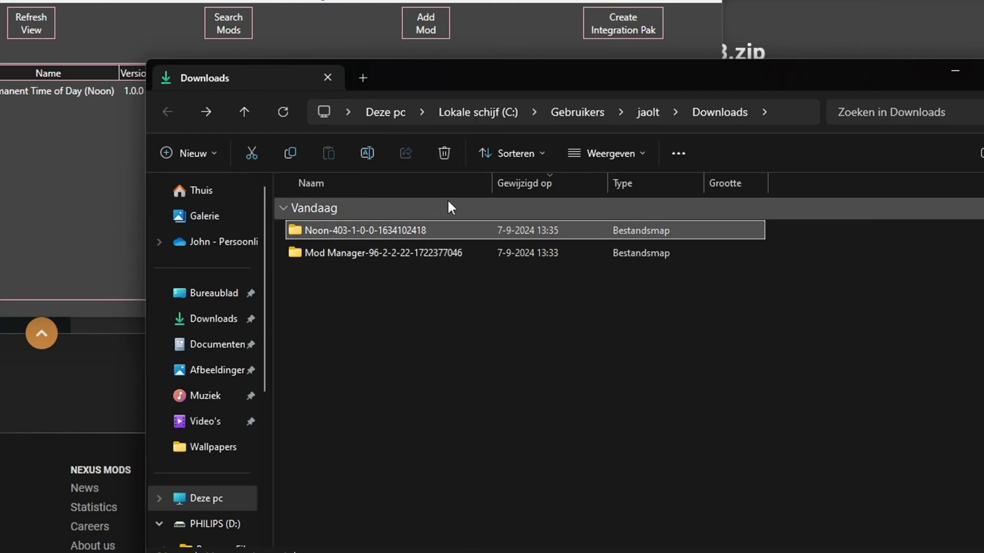
left_click(445, 152)
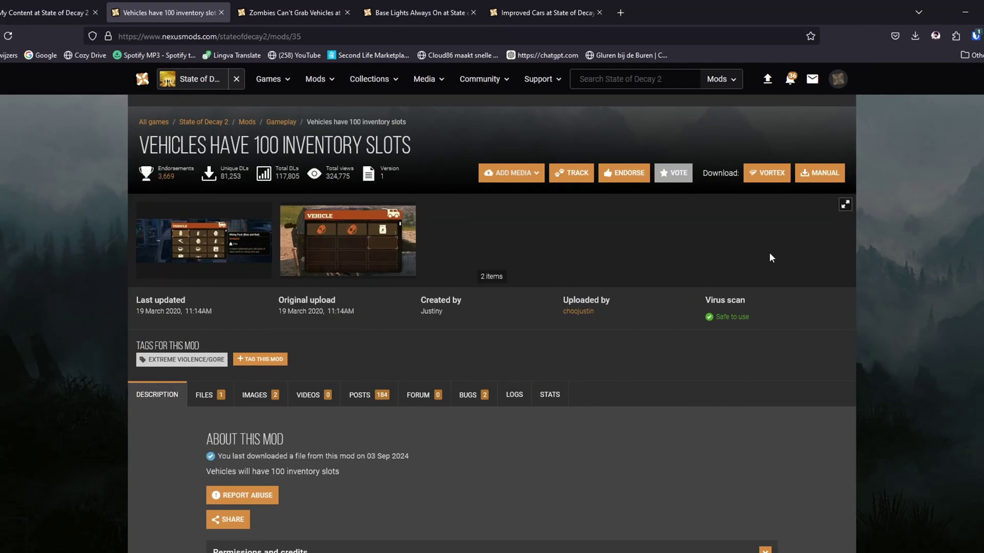
Manually download the Vehicles 100 inventory slots and Zombies Can't Grab Vehicles mods with Slow Download
left_click(819, 173)
left_click(481, 385)
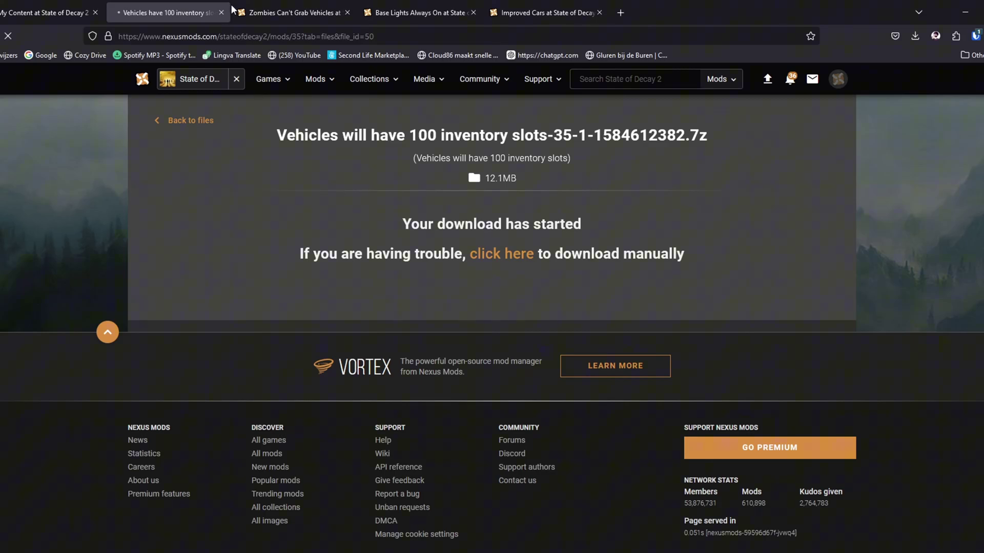
left_click(271, 10)
left_click(820, 293)
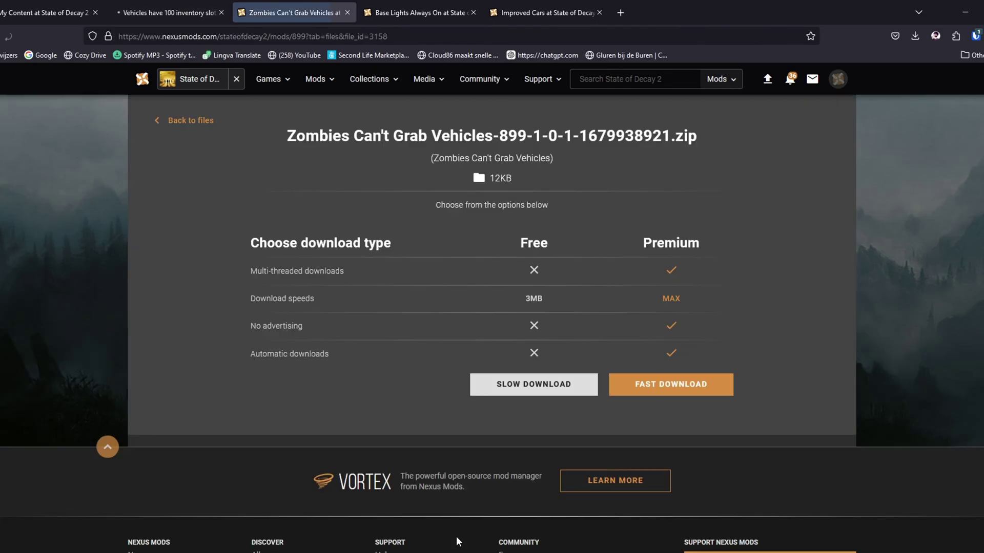
left_click(526, 386)
Manually download Base Lights Always On V1, proceeding past the required-files notice
left_click(435, 13)
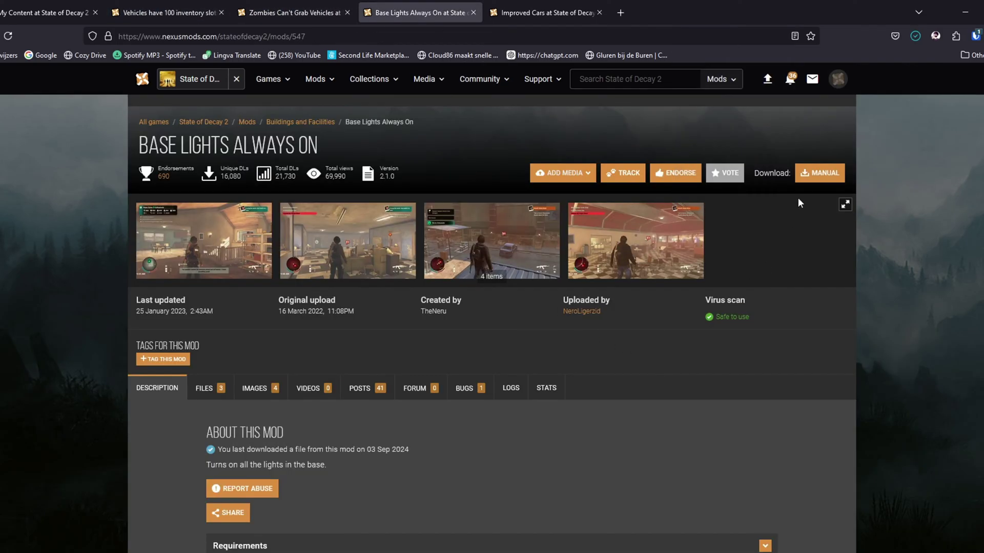
left_click(820, 172)
scroll(528, 464, "down", 3)
scroll(527, 465, "down", 3)
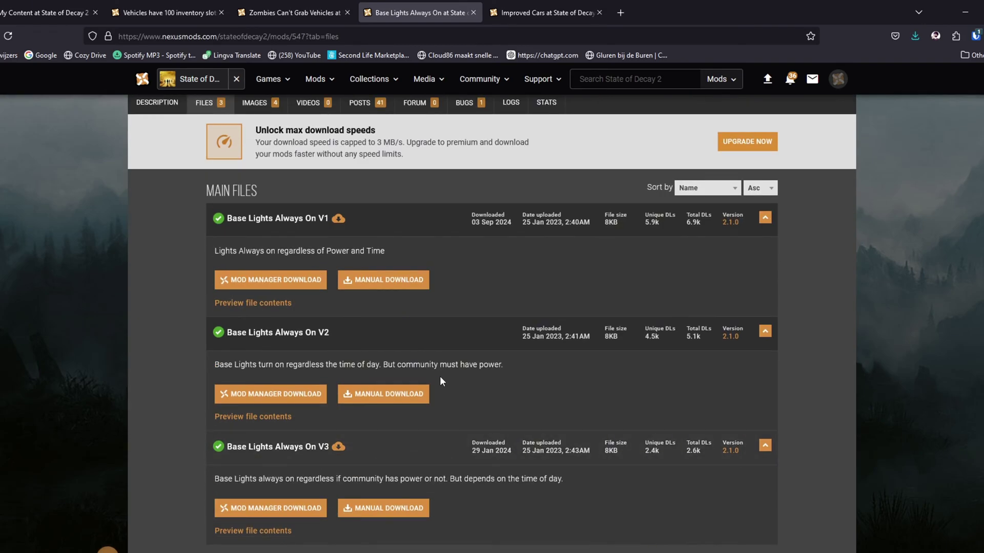
left_click(404, 290)
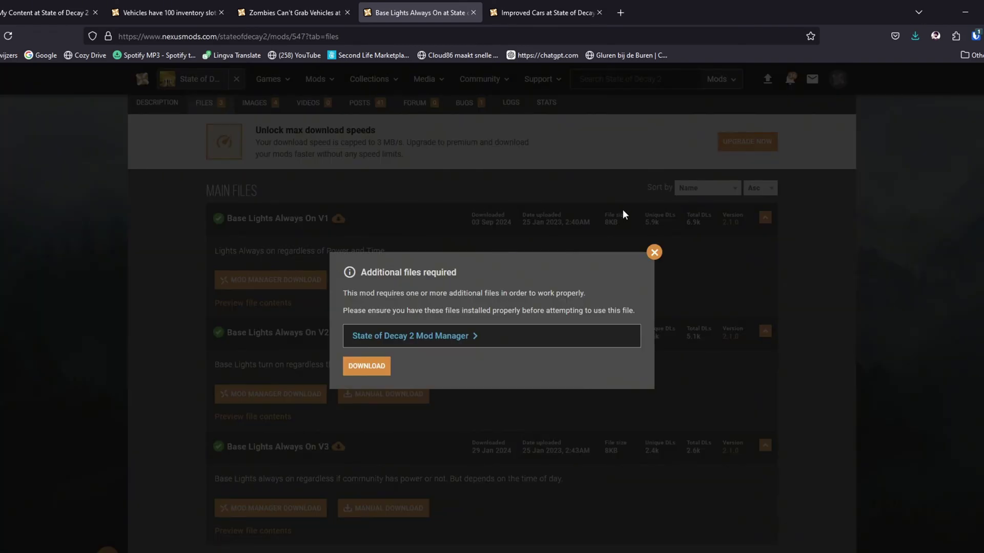
left_click(371, 368)
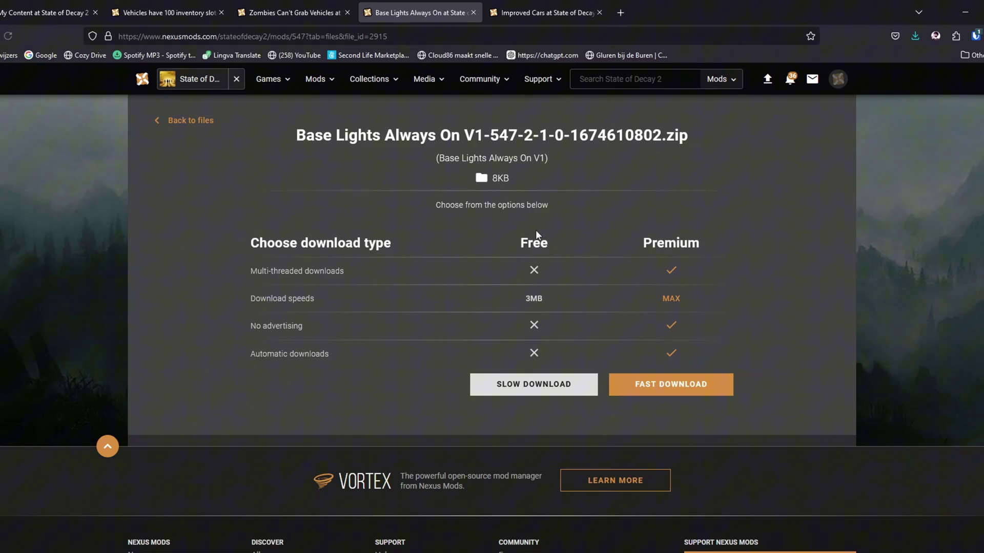
Manually download Improved Cars and show the downloaded file in its folder
left_click(539, 19)
left_click(827, 179)
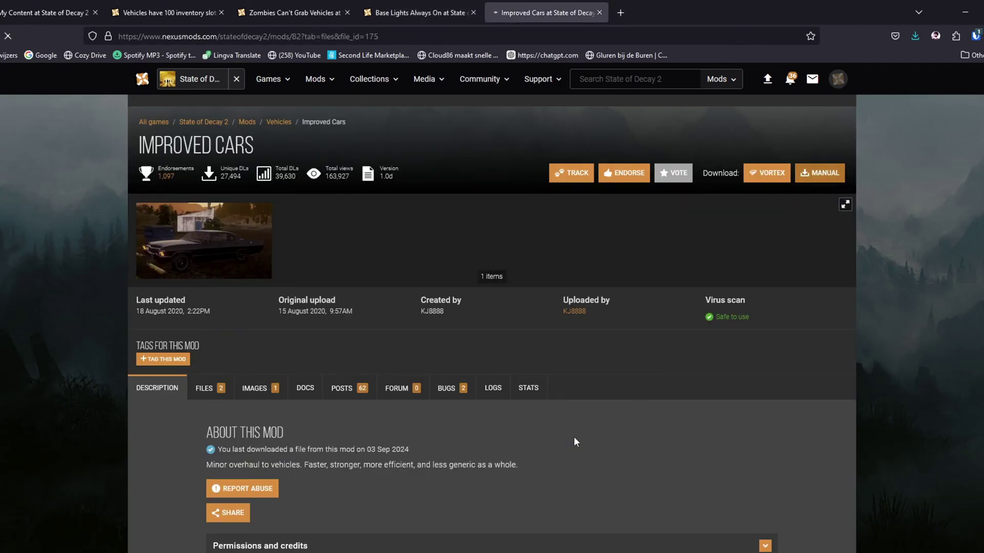
left_click(514, 385)
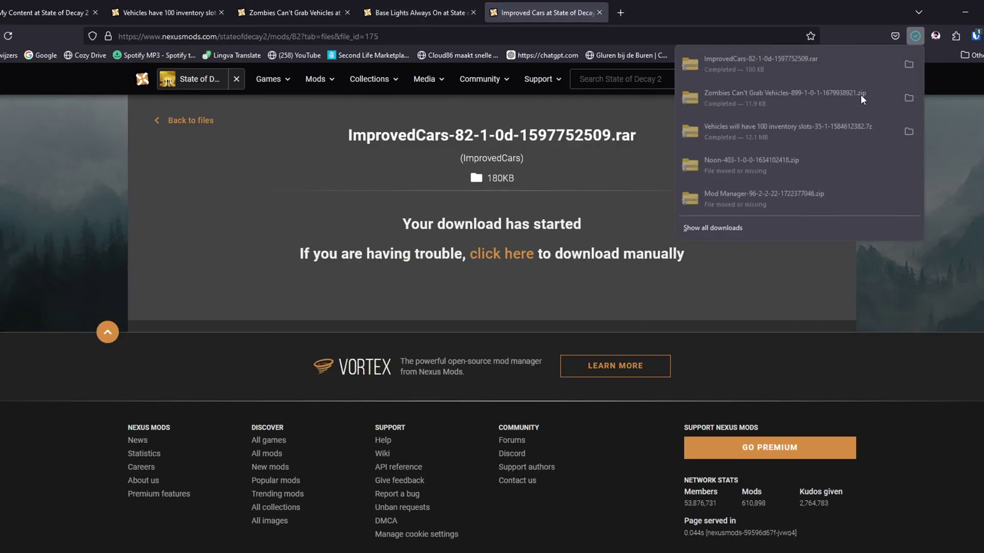
left_click(908, 65)
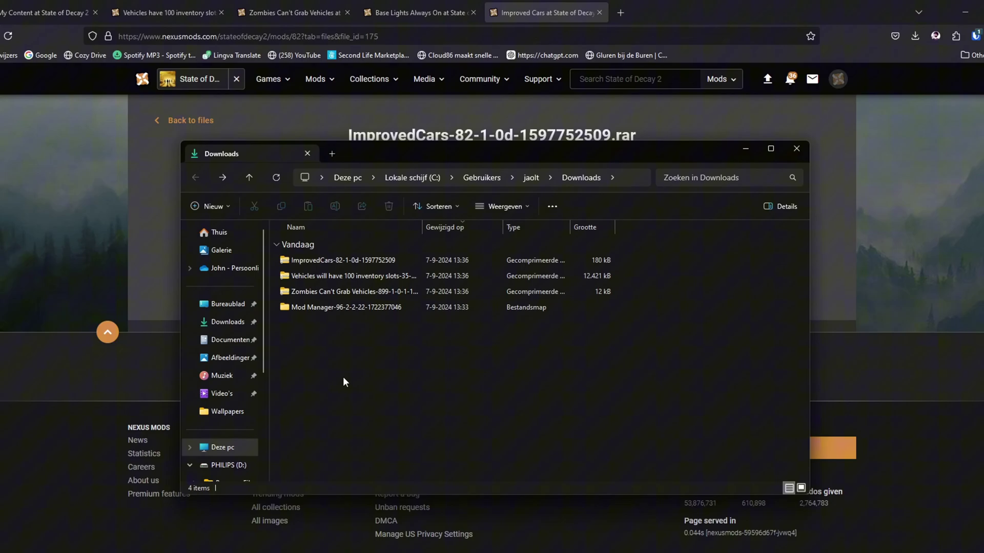
Select the four Downloads items and view their full context options without running anything
left_click_drag(343, 381, 336, 258)
right_click(336, 259)
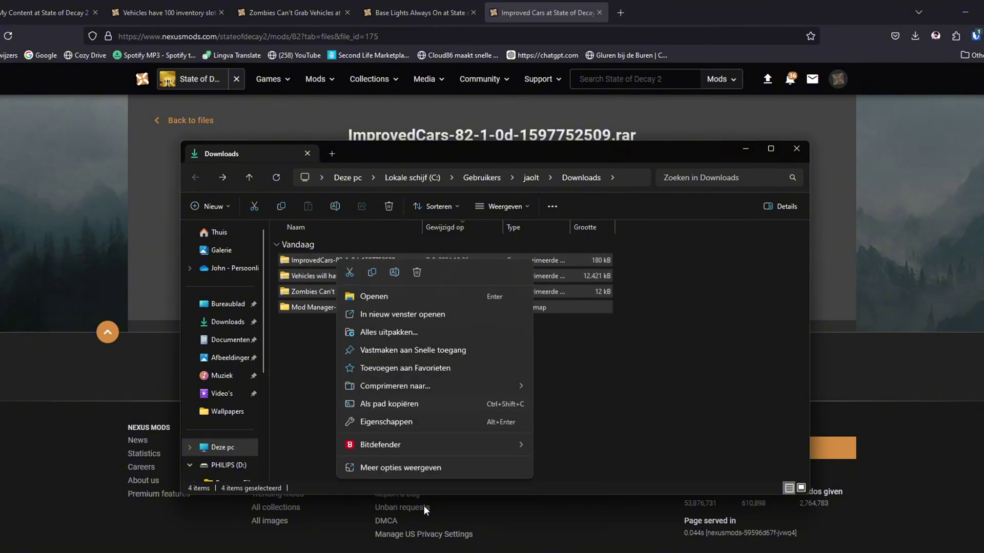
left_click(429, 474)
mouse_move(379, 333)
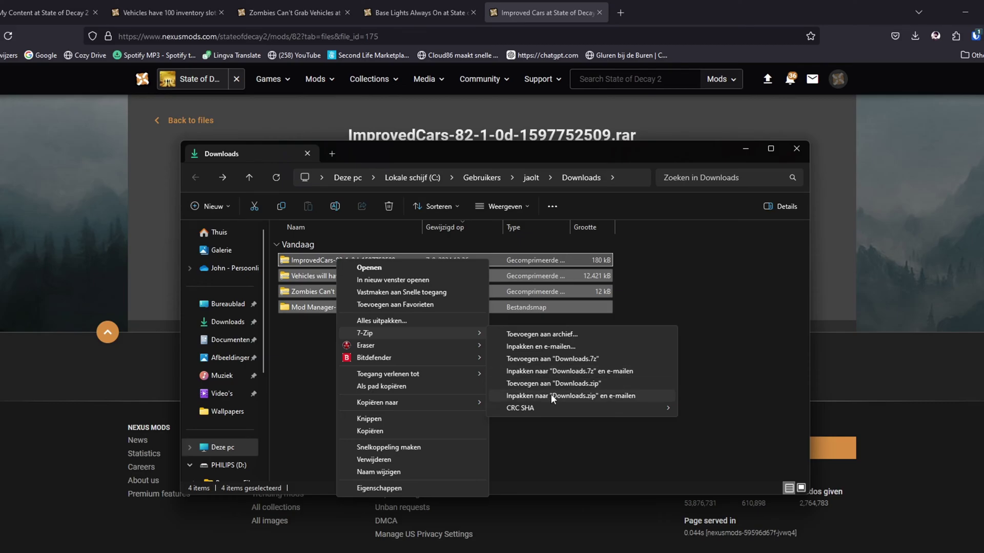
left_click(571, 473)
left_click(571, 474)
Extract the ImprovedCars and Vehicles 100 inventory slots archives into their suggested folders
left_click_drag(363, 415, 345, 258)
right_click(344, 257)
left_click(389, 332)
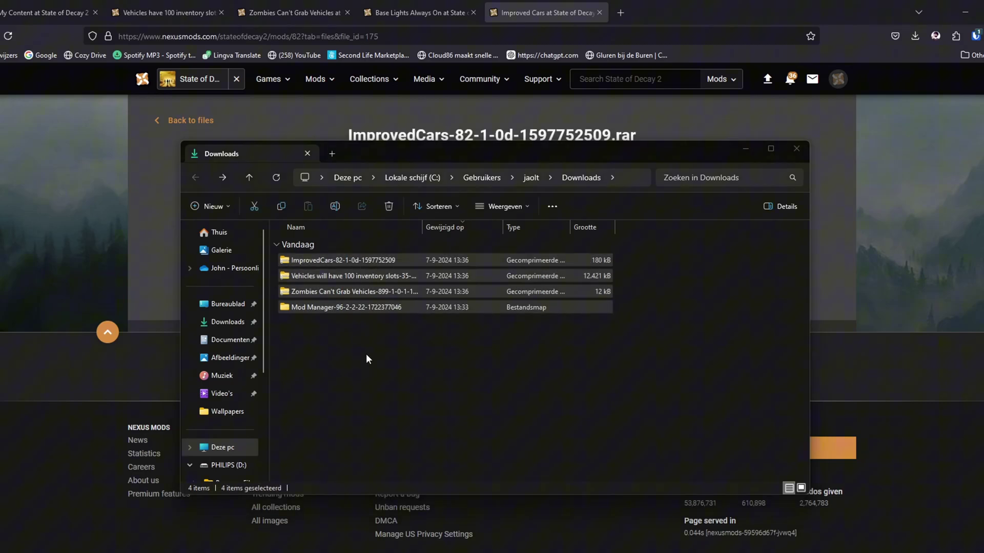
left_click(581, 408)
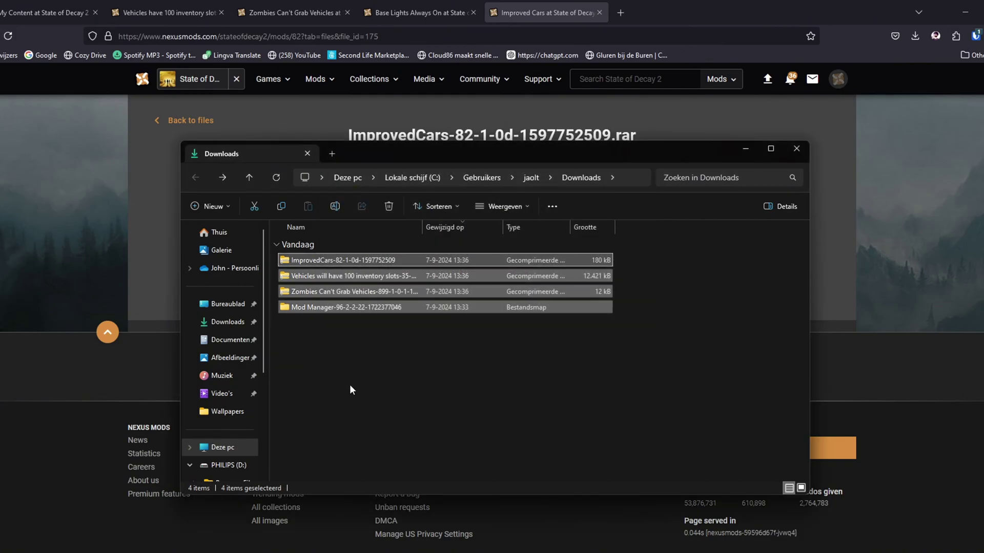
left_click(340, 372)
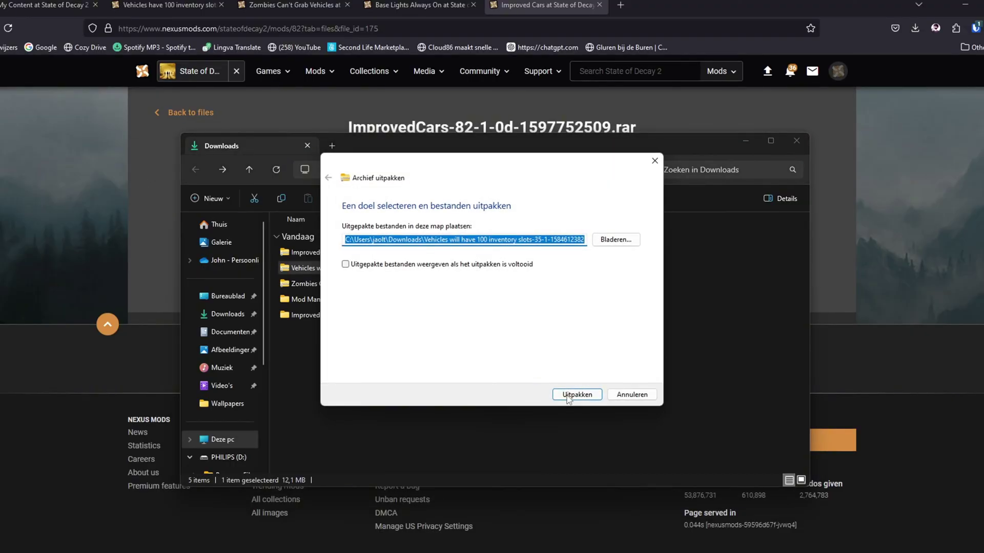
left_click(569, 392)
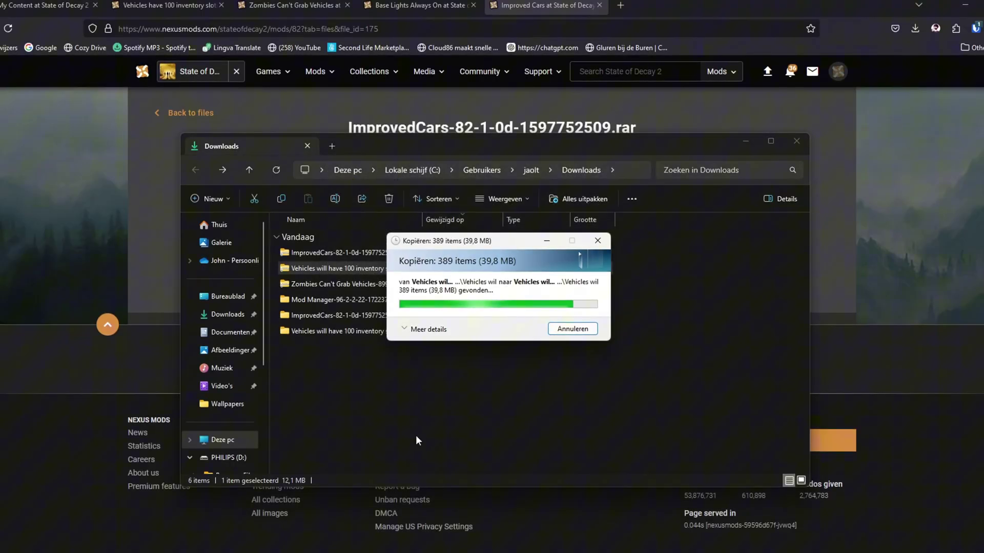
Extract the Zombies Can't Grab Vehicles archive and move the Mod Manager window lower right
right_click(311, 284)
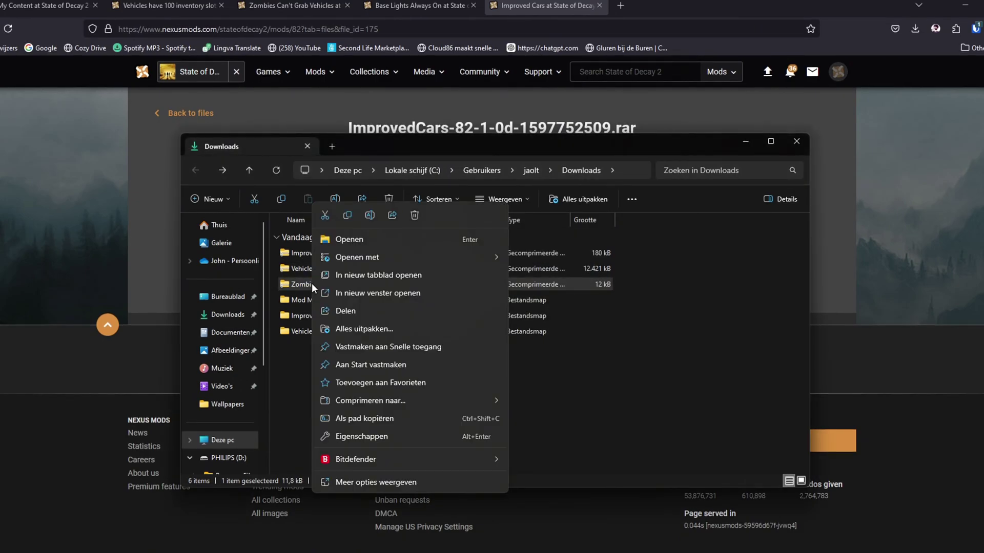
left_click(353, 331)
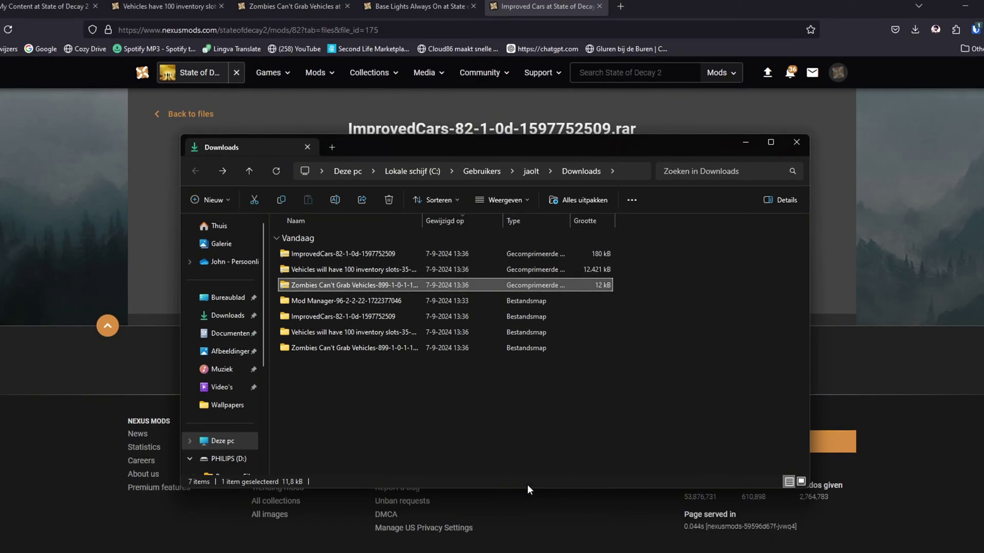
key("alt+Tab")
left_click_drag(372, 82, 431, 291)
Delete the ImprovedCars and Vehicles 100 inventory slots archives from Downloads
left_click(349, 253)
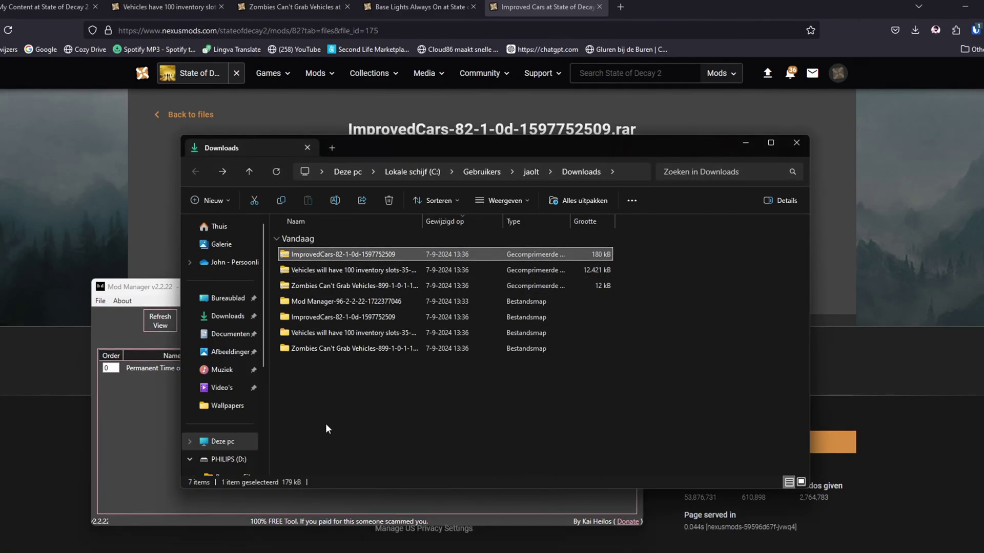
left_click(356, 498)
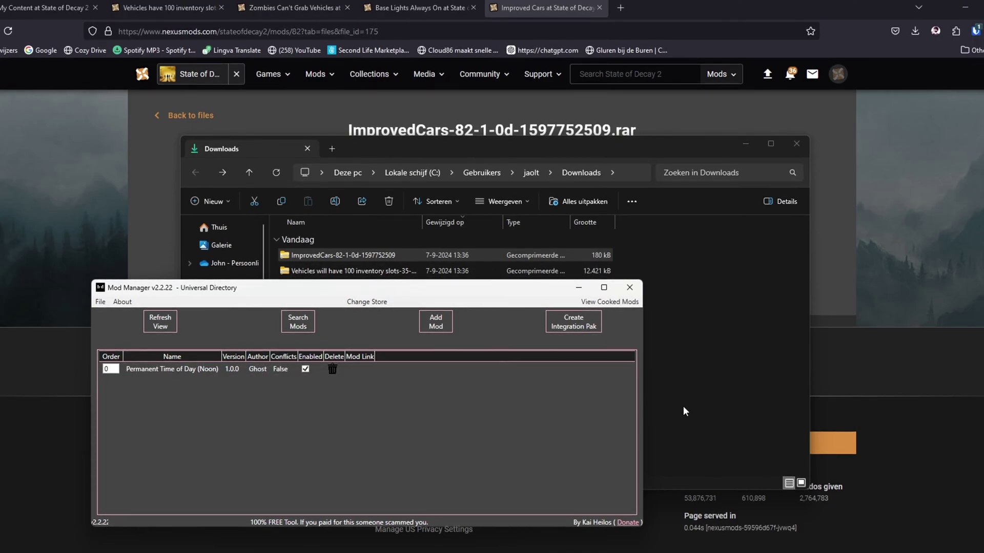
left_click(698, 400)
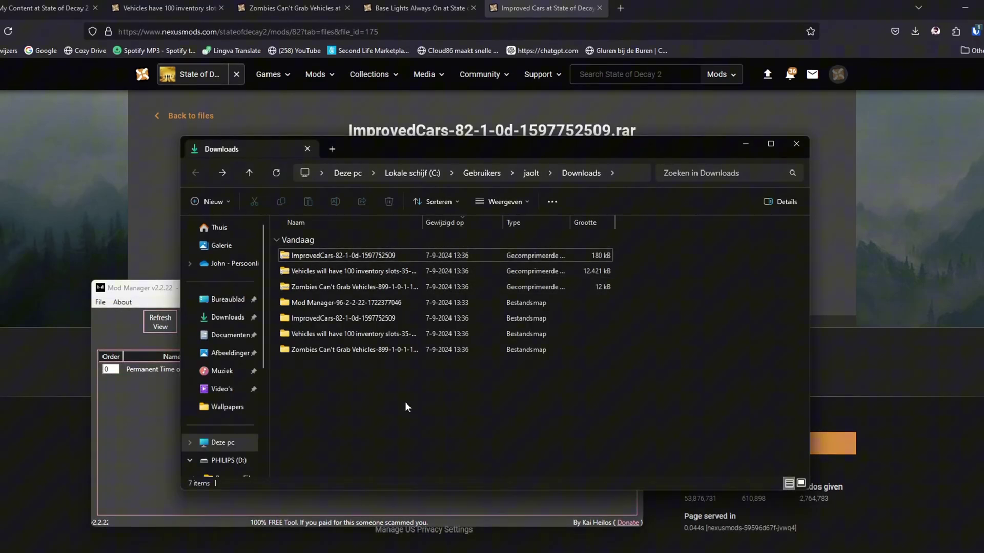
left_click(359, 256)
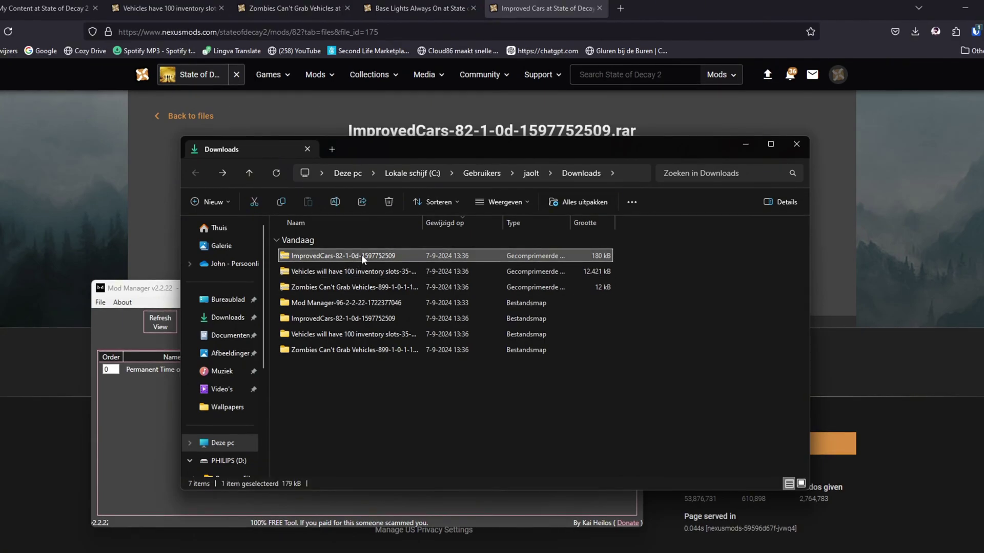
left_click(389, 202)
left_click_drag(337, 251, 151, 428)
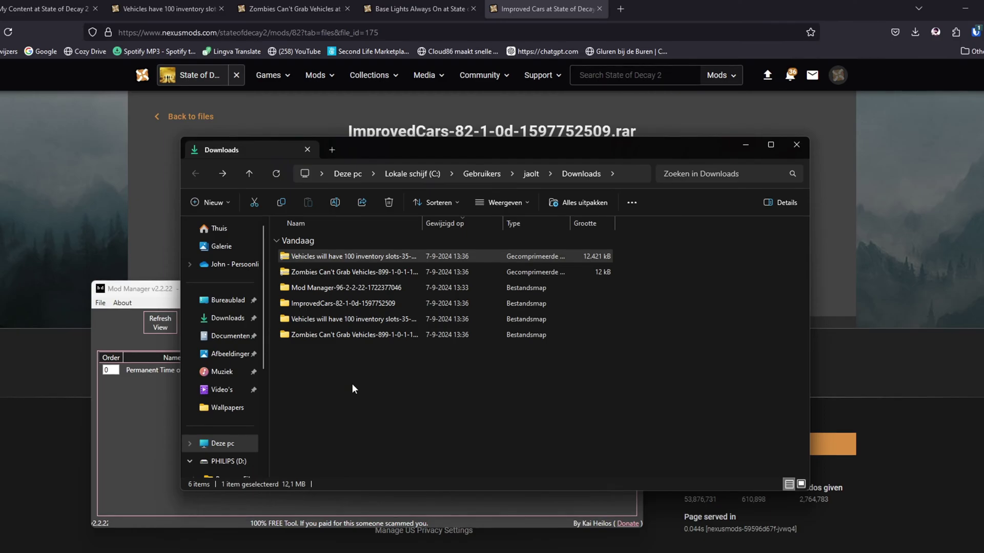
left_click(388, 202)
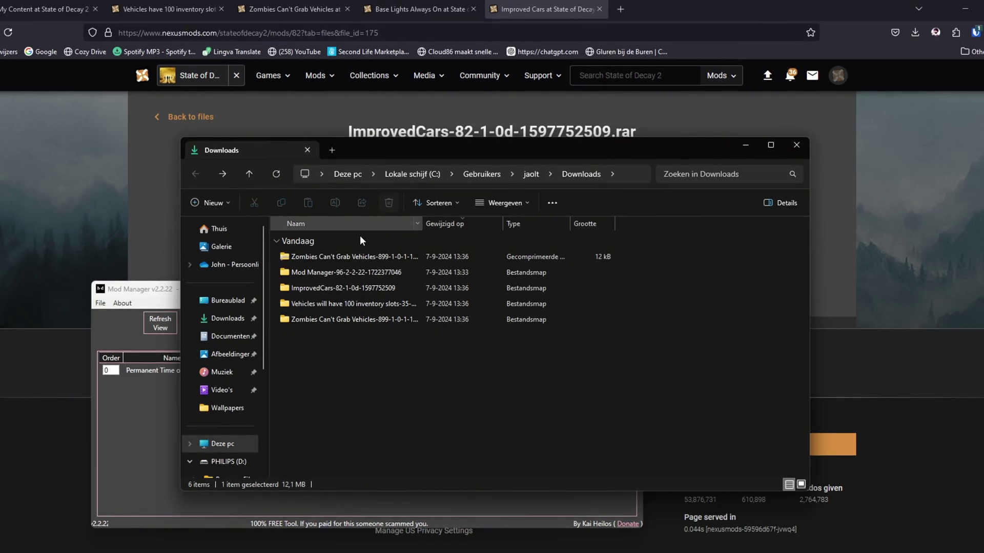
Import the Zombies Can't Grab Vehicles archive into Mod Manager via Import Selected
left_click_drag(344, 253, 121, 411)
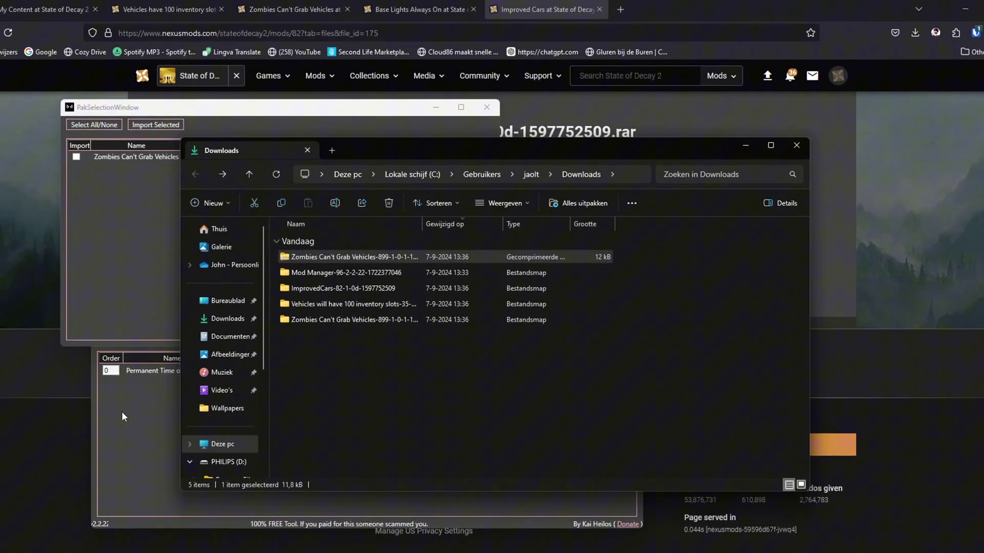
left_click(109, 214)
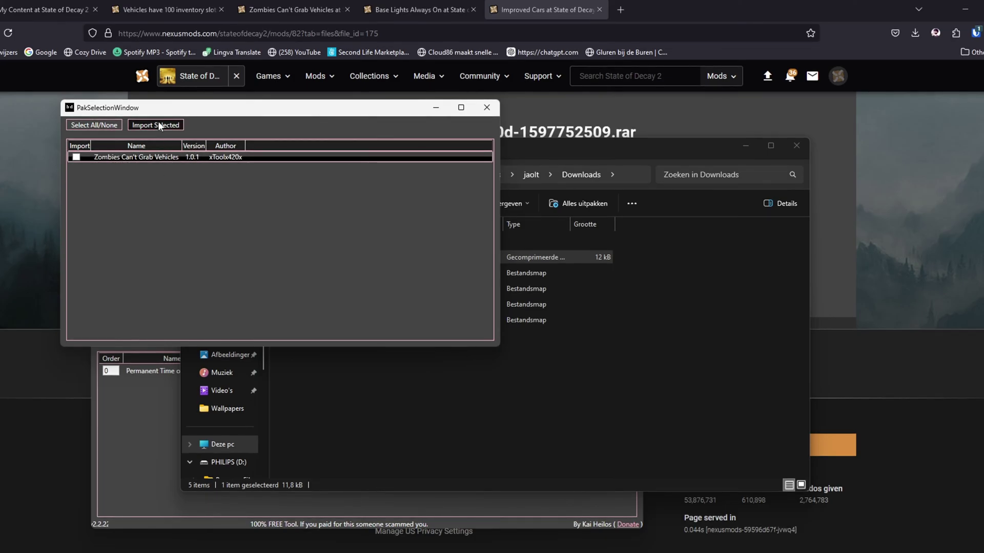
left_click(144, 127)
left_click(143, 306)
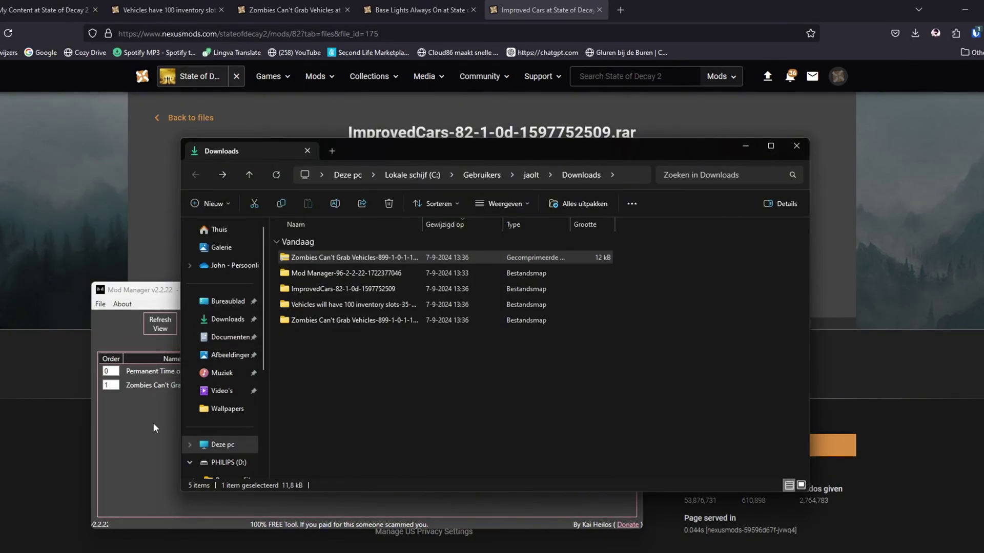
left_click(386, 406)
Delete the Zombies archive and check the Mod Manager list before returning to the browser
left_click(333, 259)
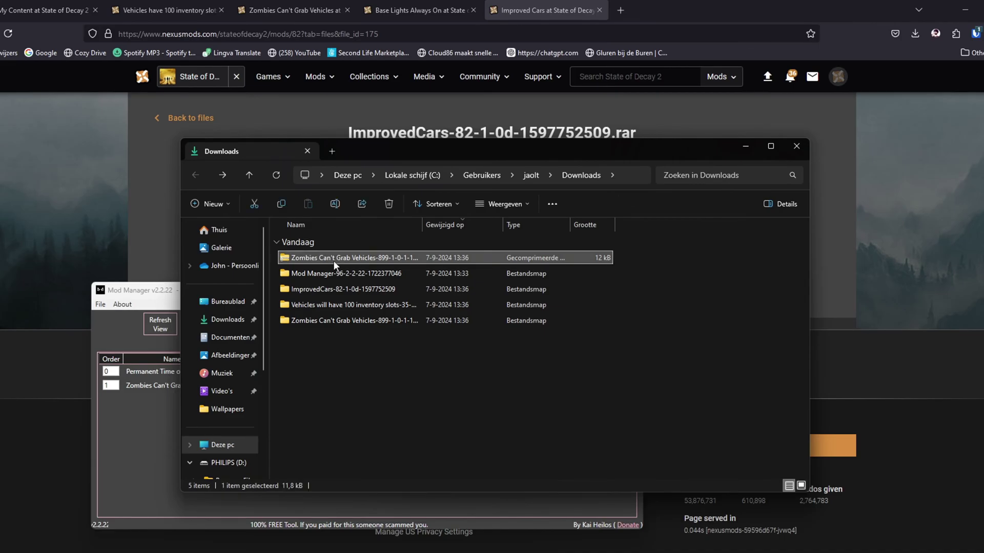
left_click(388, 204)
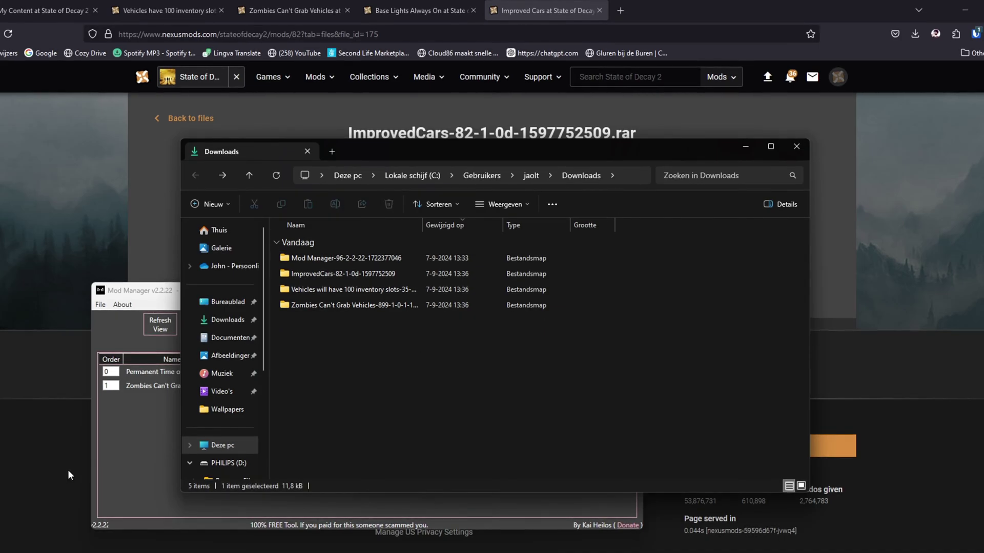
left_click(128, 469)
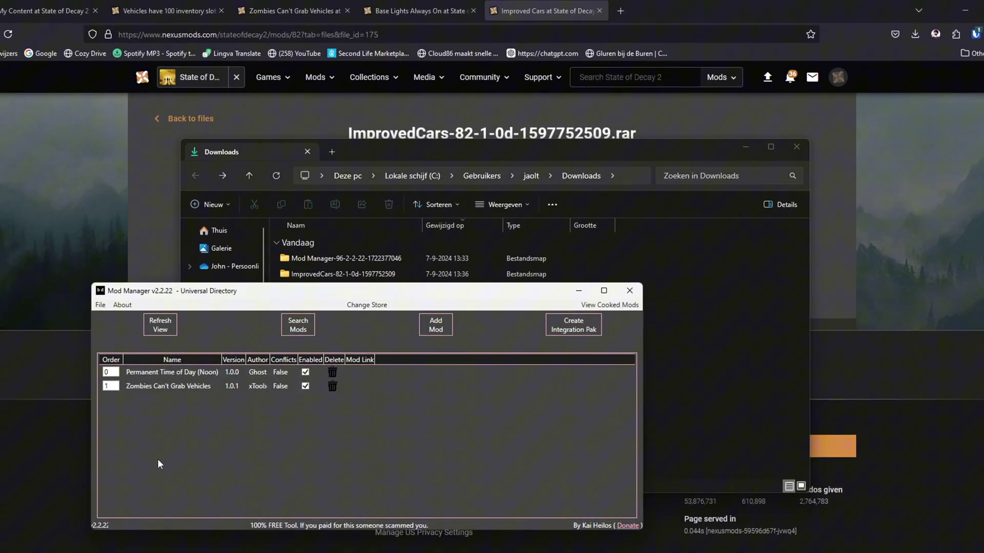
left_click(29, 458)
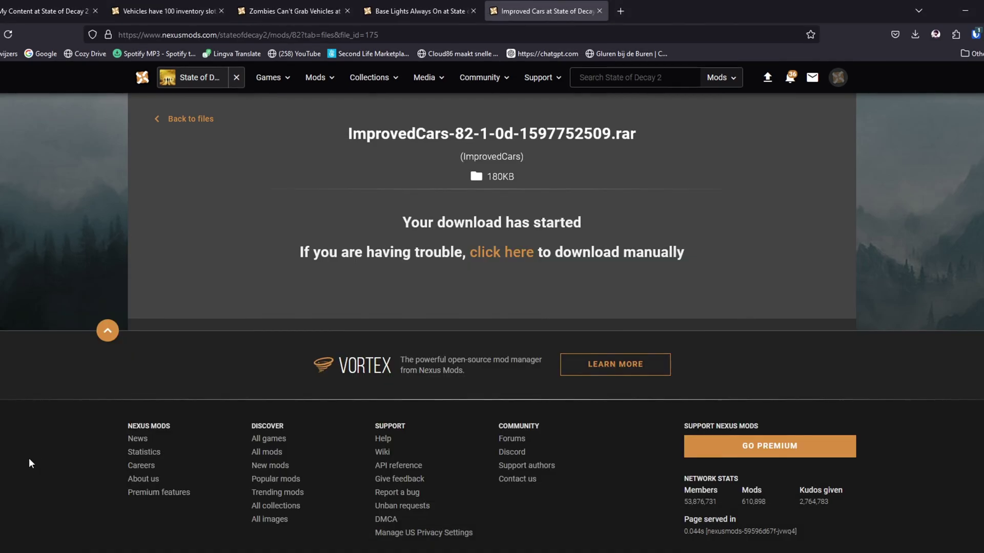
Open the Improved Cars mod page in a new tab from the download history
left_click(5, 11)
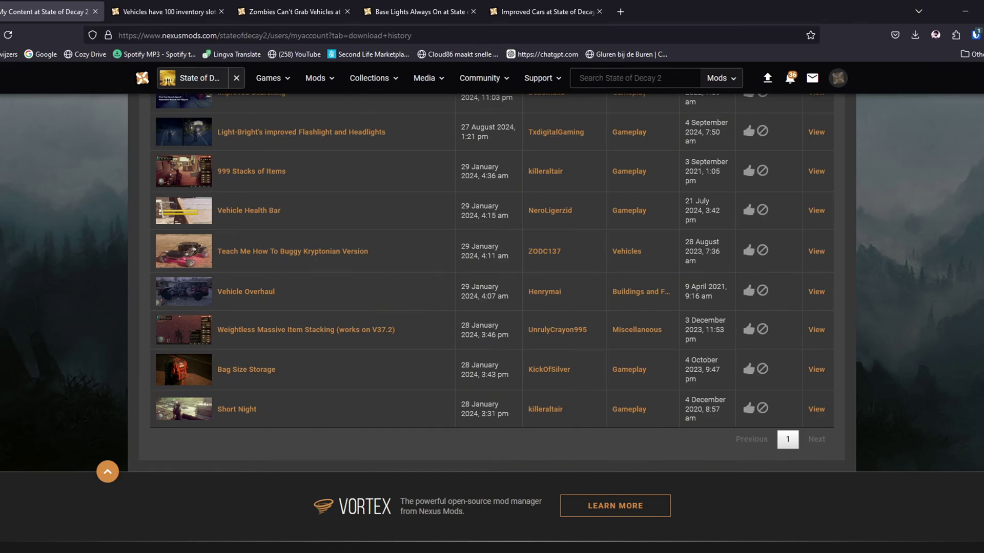
key("alt+Tab")
key("alt+Tab")
scroll(19, 322, "up", 8)
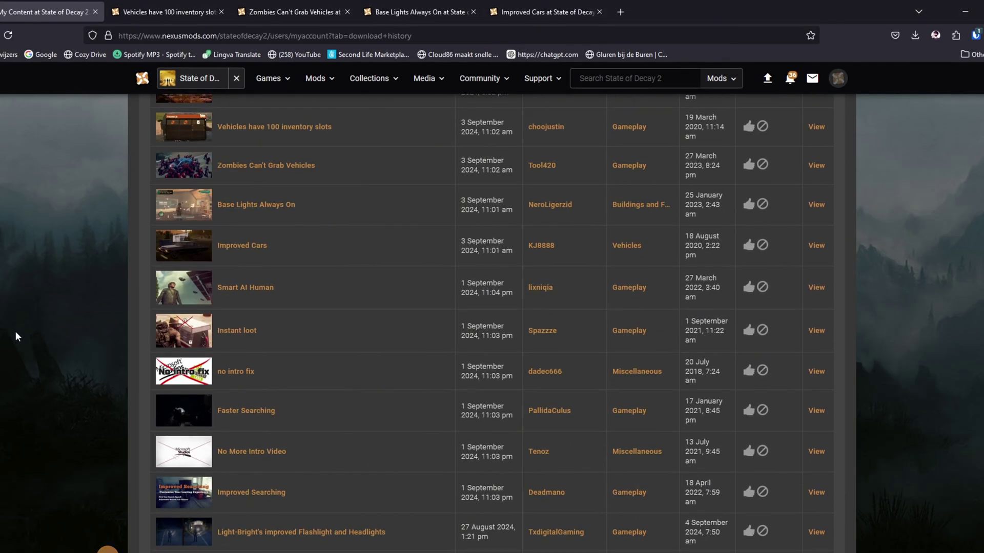
middle_click(238, 253)
left_click(169, 12)
Copy the Steam & Epic path %LocalAppData%\StateOfDecay2\Saved\ from the Installation section
scroll(400, 414, "down", 10)
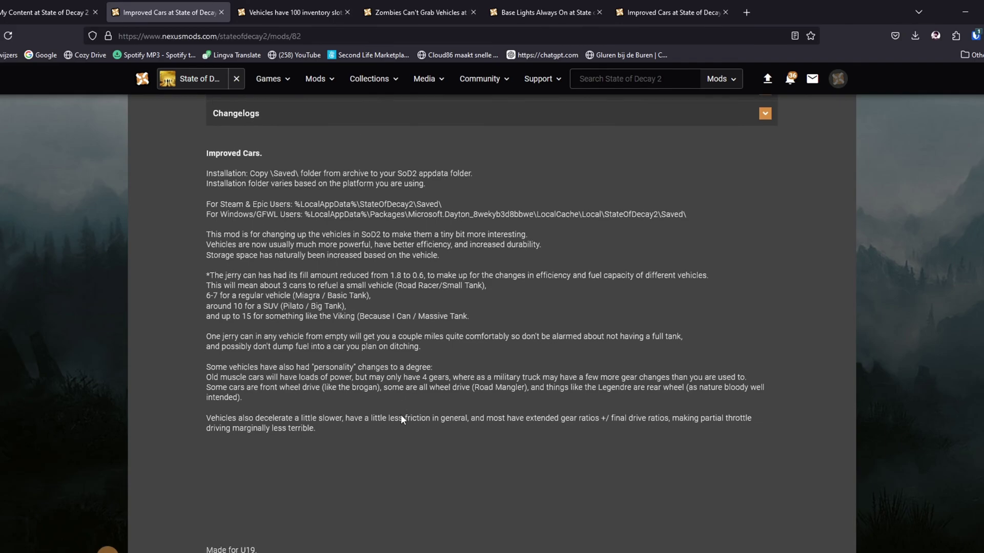
scroll(398, 415, "up", 3)
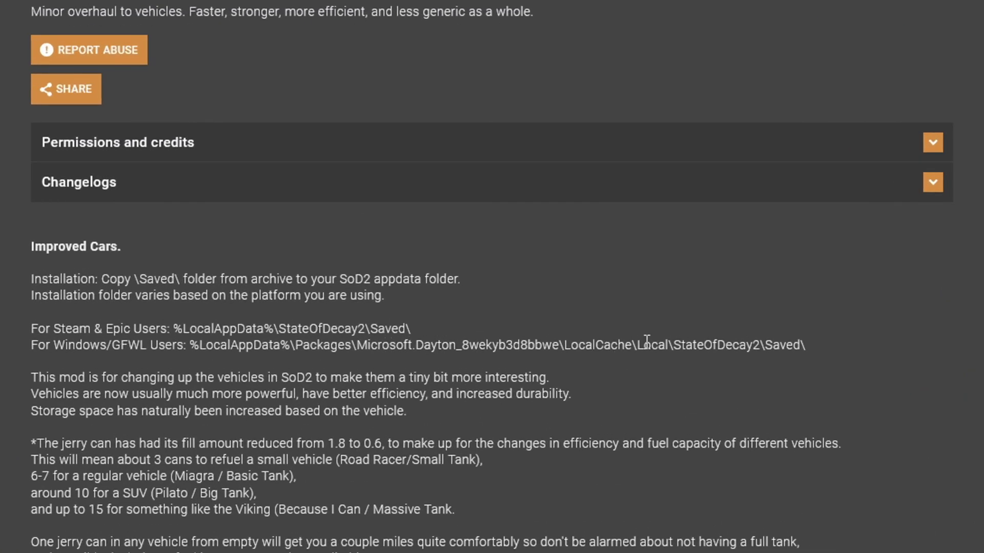
scroll(609, 382, "up", 2)
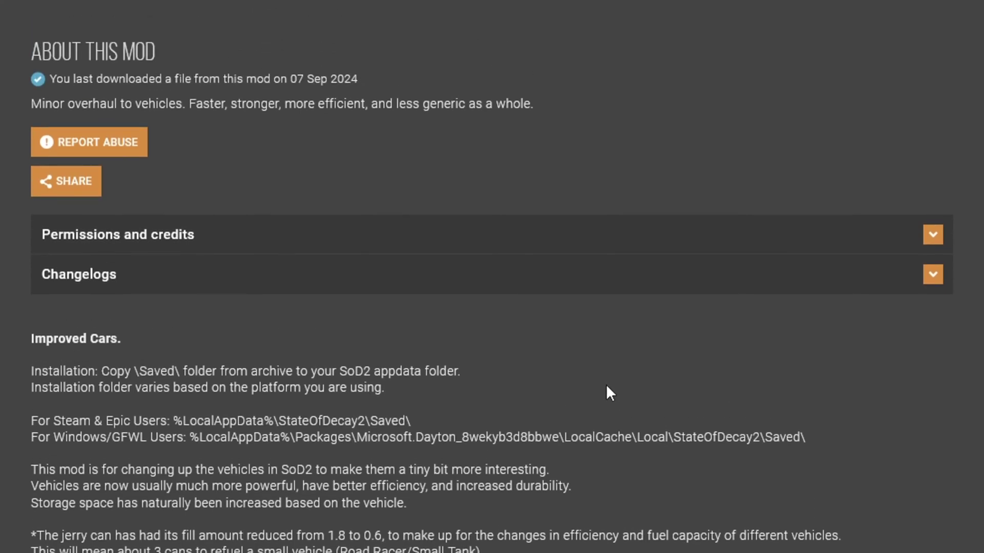
scroll(605, 384, "down", 2)
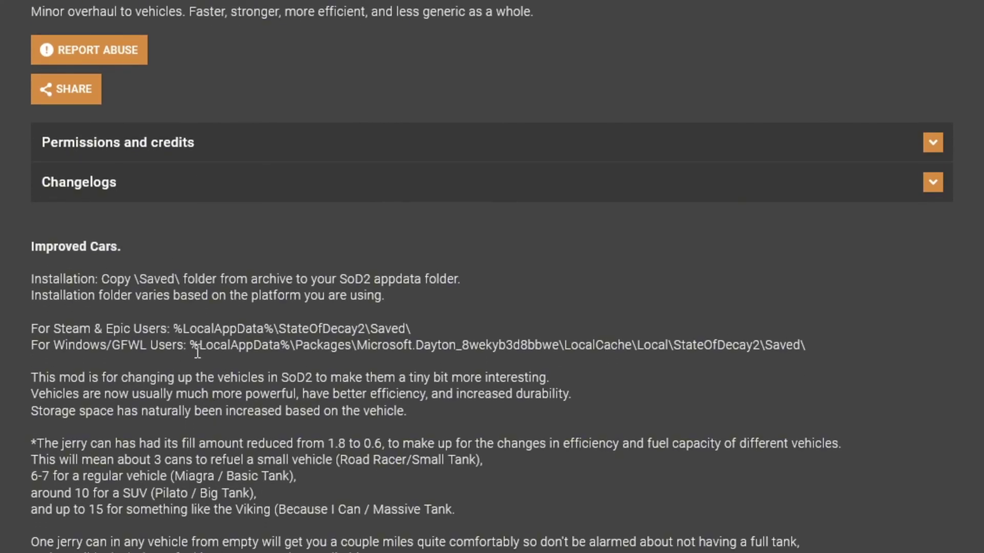
left_click_drag(197, 349, 806, 346)
left_click(771, 341)
left_click_drag(423, 328, 223, 327)
left_click(217, 327)
left_click_drag(411, 328, 172, 329)
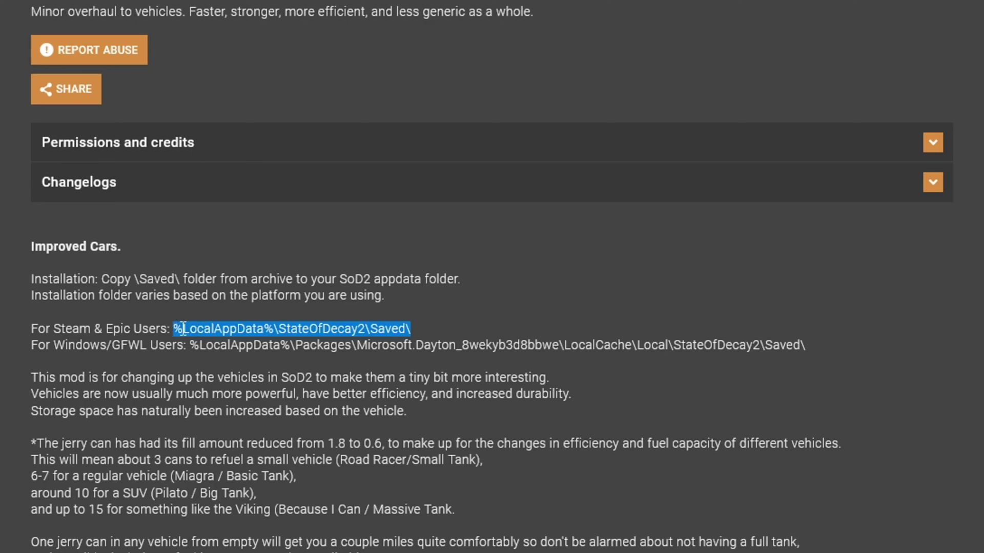
right_click(183, 328)
left_click(200, 345)
Open the game's StateOfDecay2\Saved folder by pasting the path into Run
key("super+r")
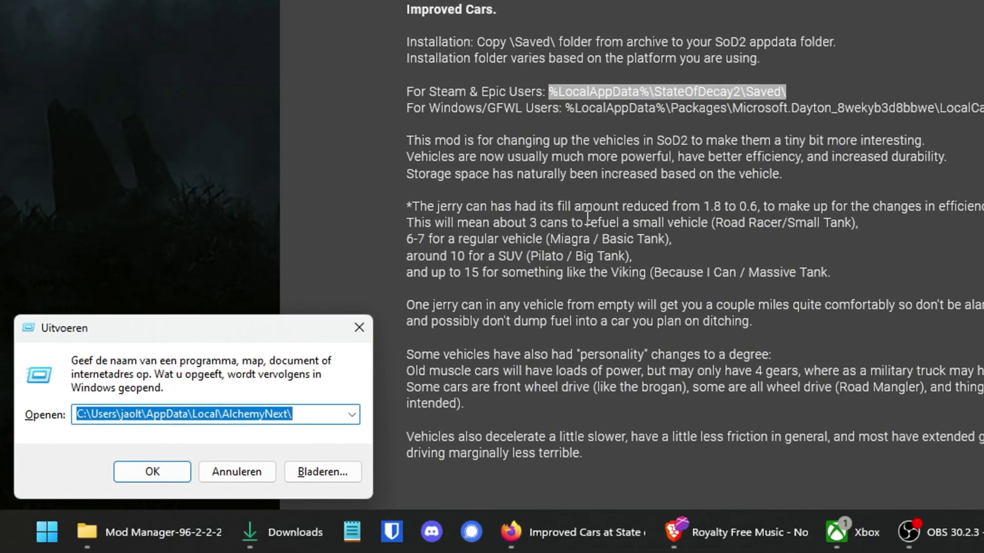
key("ctrl+v")
key("Return")
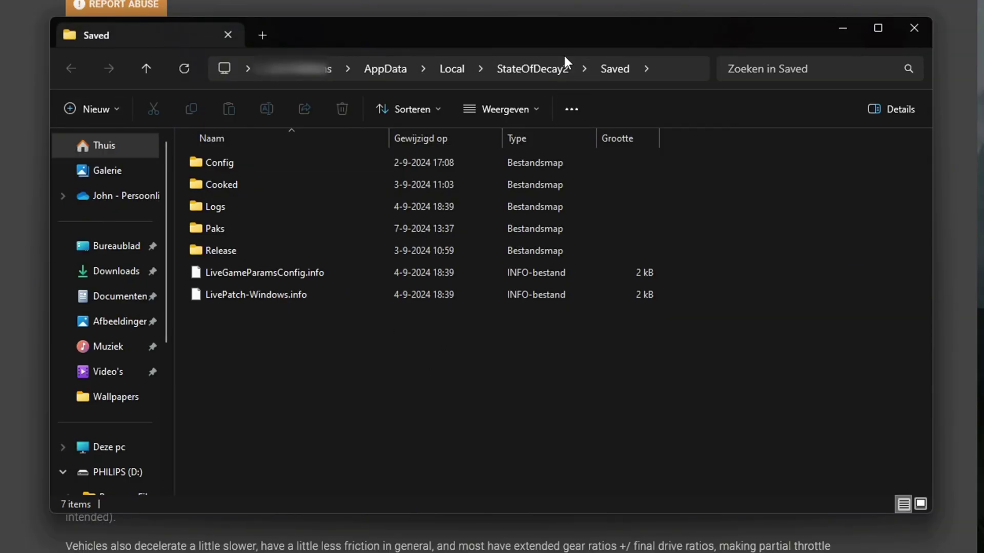
left_click_drag(563, 39, 455, 37)
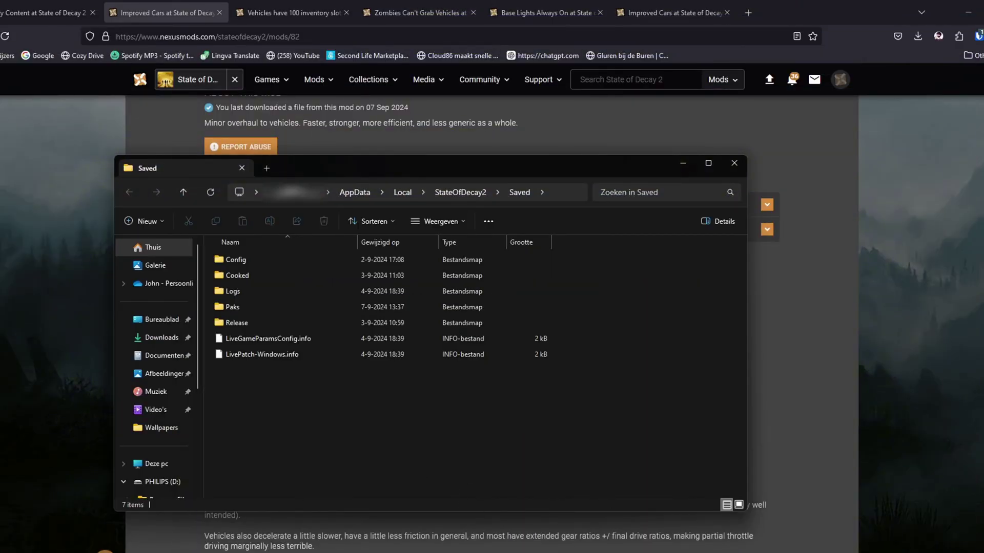
Close Mod Manager and its folder window, and place Downloads on the right with ImprovedCars-82 selected
left_click(716, 536)
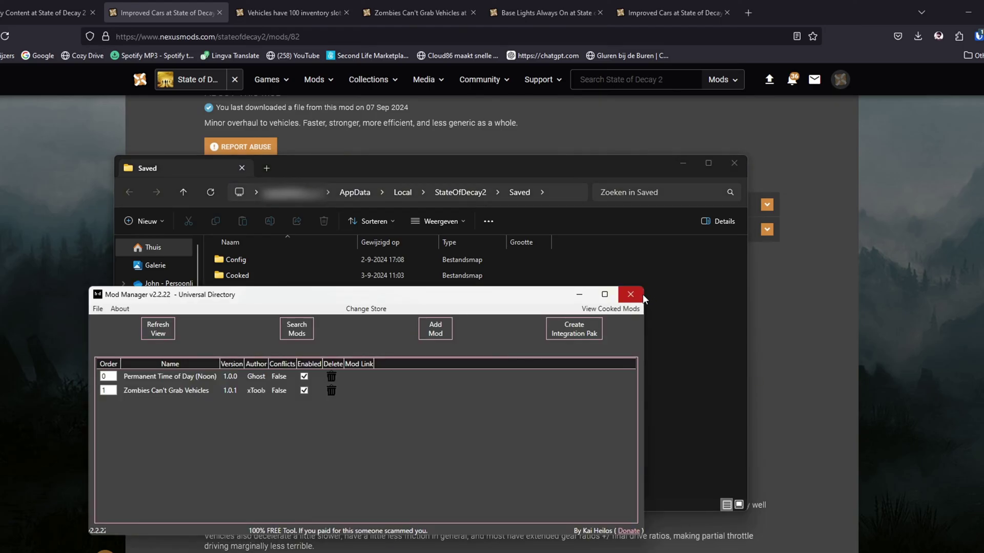
left_click(631, 294)
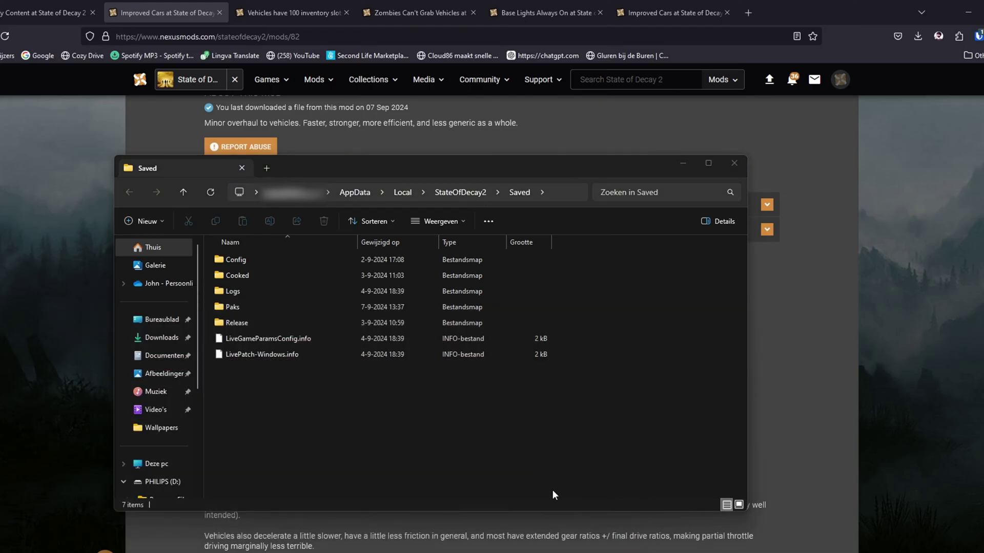
left_click(200, 533)
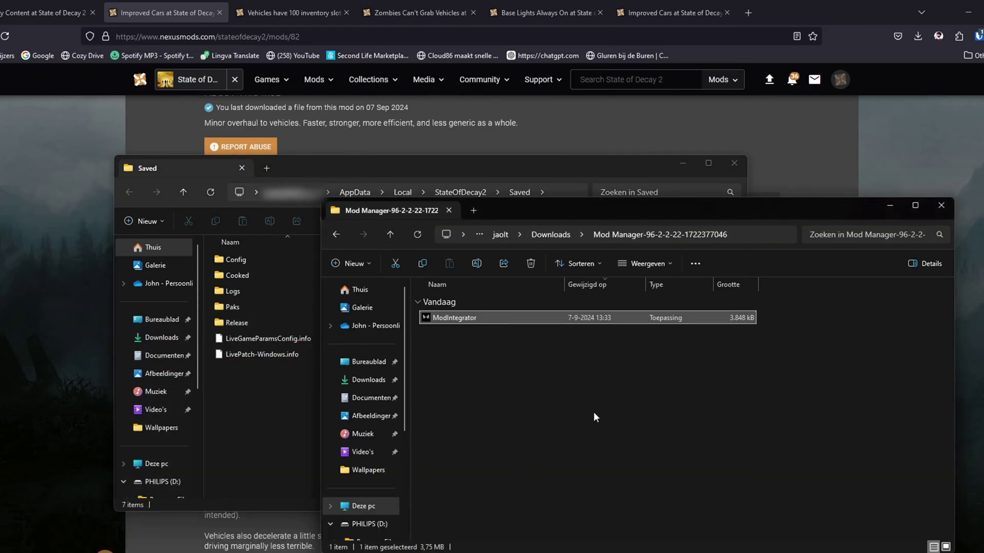
left_click(941, 205)
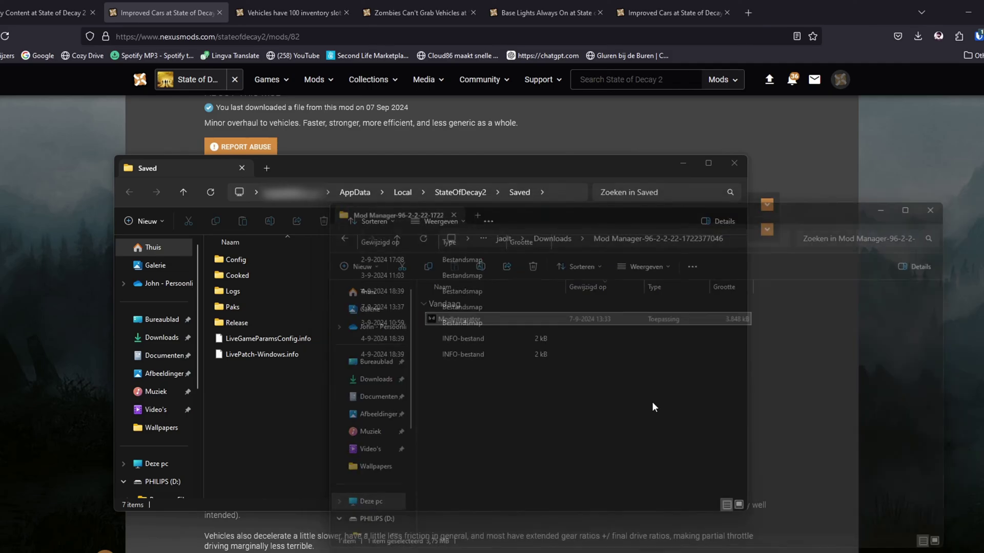
left_click(404, 531)
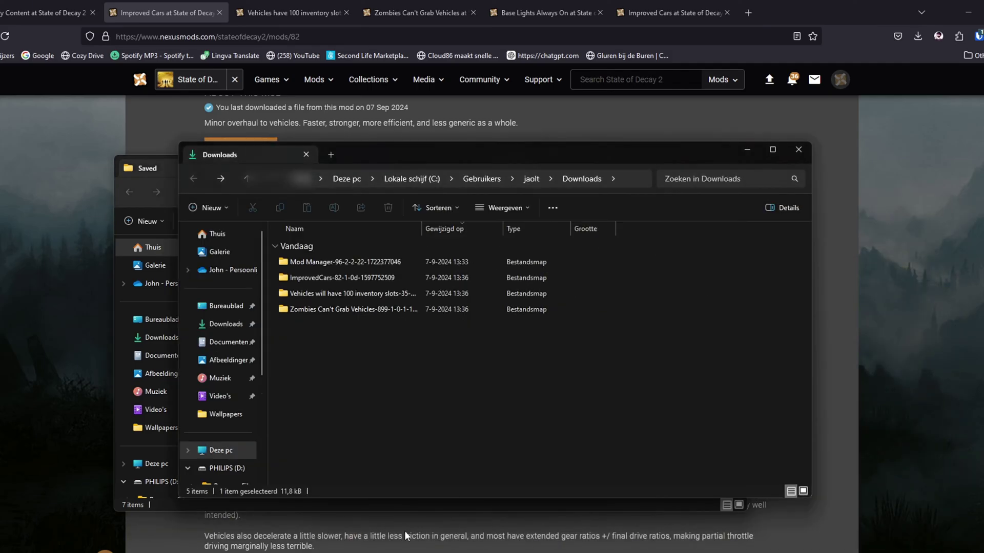
left_click_drag(407, 159, 651, 180)
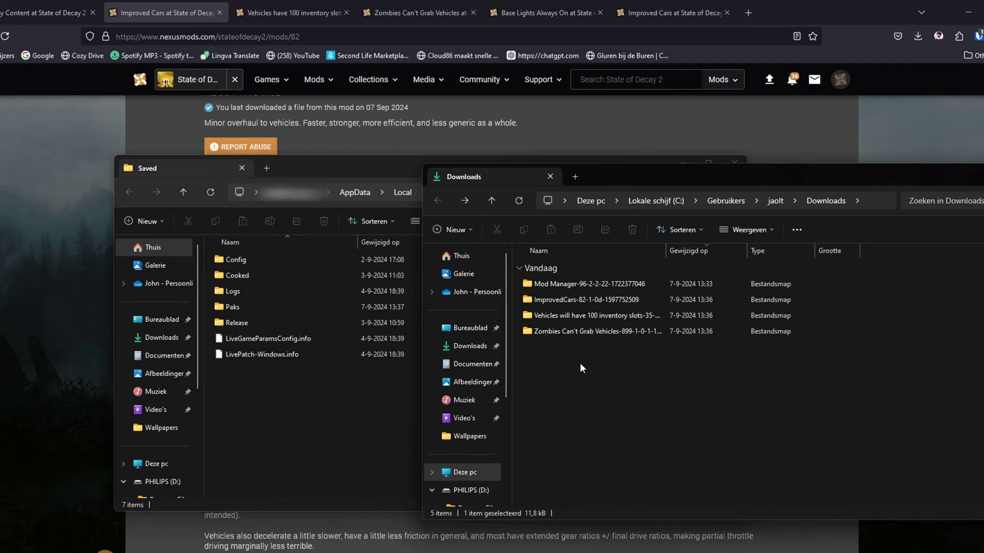
left_click(580, 299)
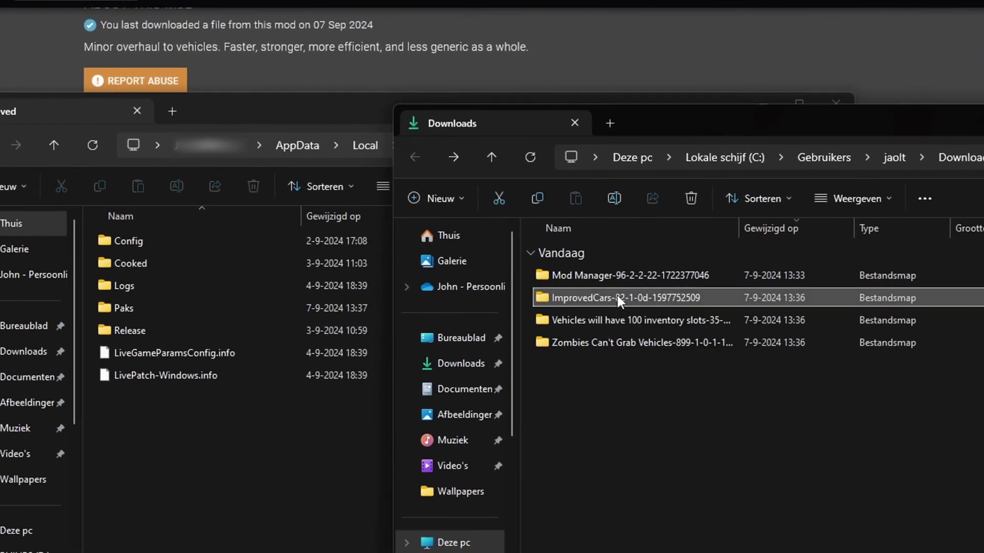
Open ImprovedCars-82\Saved and arrange it beside the game's Saved window
double_click(618, 299)
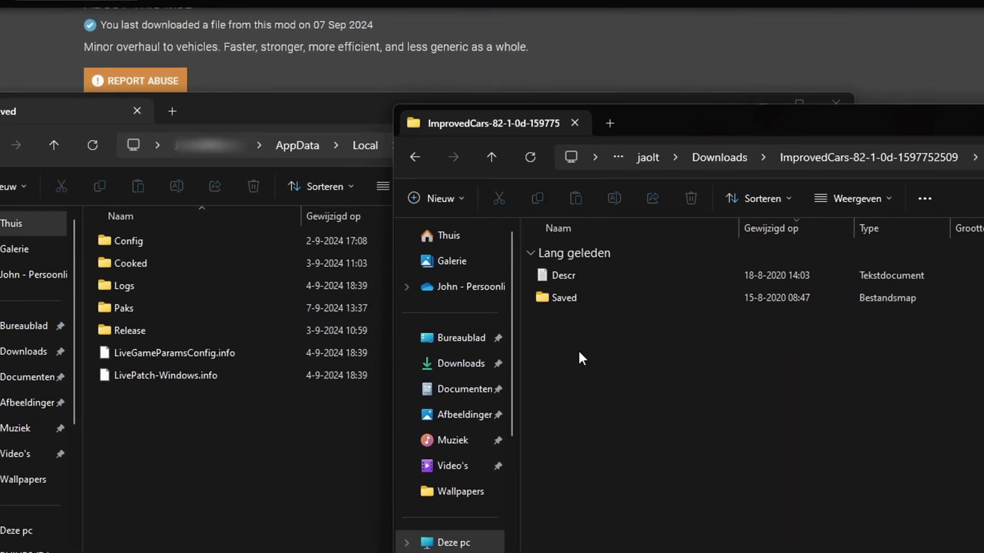
left_click(250, 531)
left_click(935, 440)
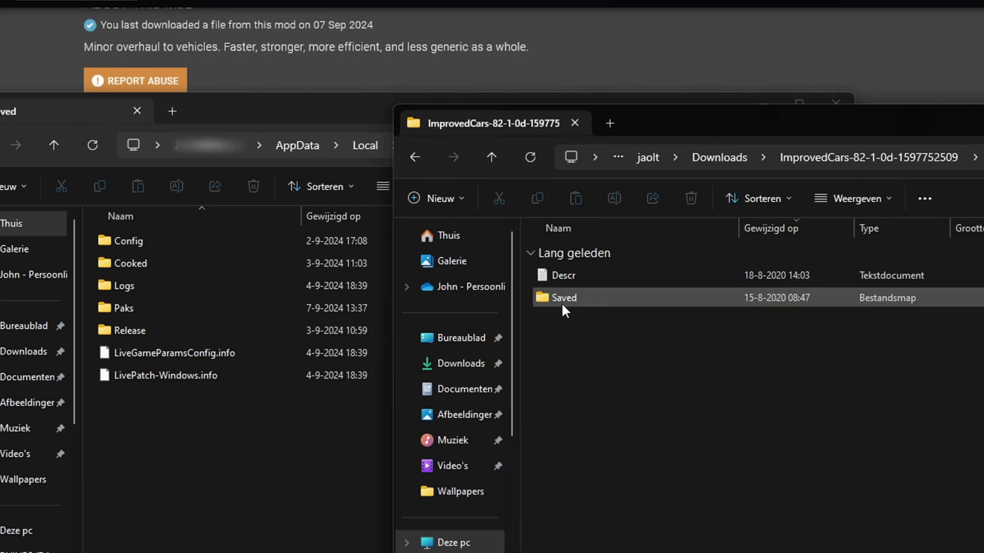
double_click(570, 301)
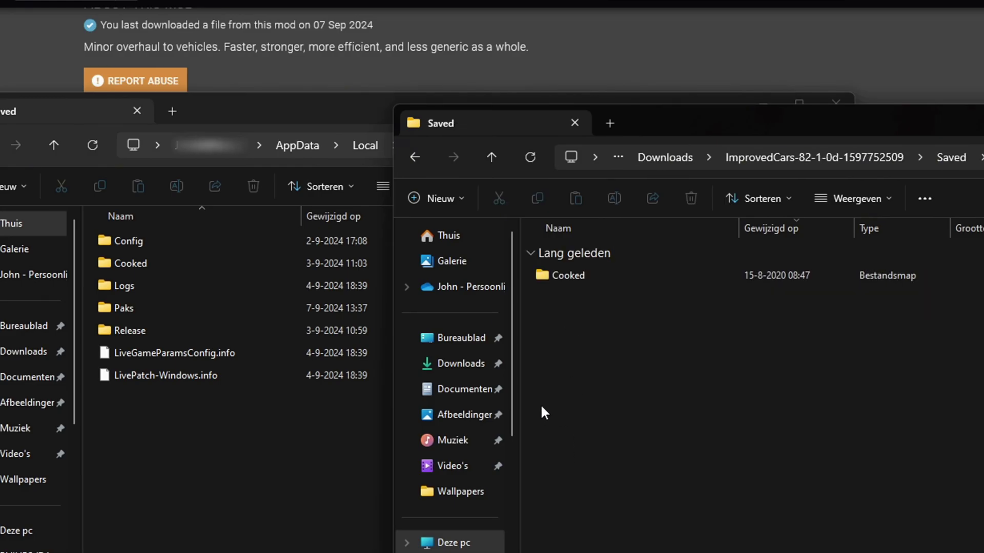
left_click_drag(276, 114, 171, 124)
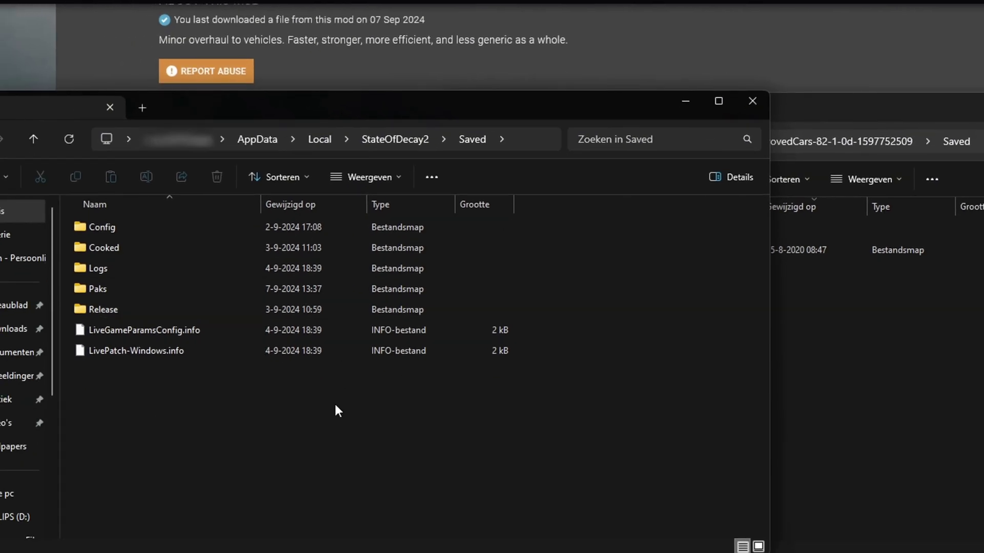
left_click(887, 399)
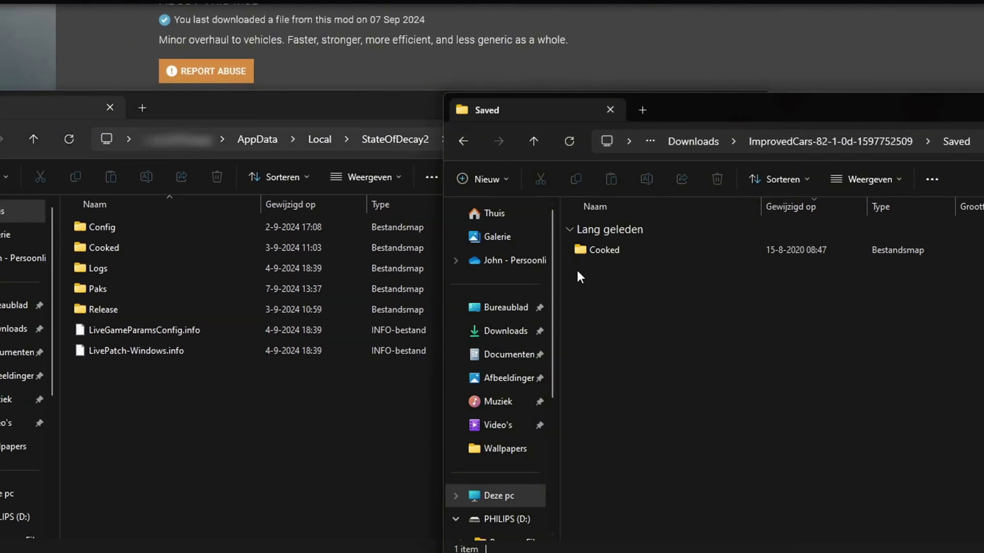
Open the Cooked folder in both the game's and the mod's Saved windows
left_click(590, 251)
left_click(112, 254)
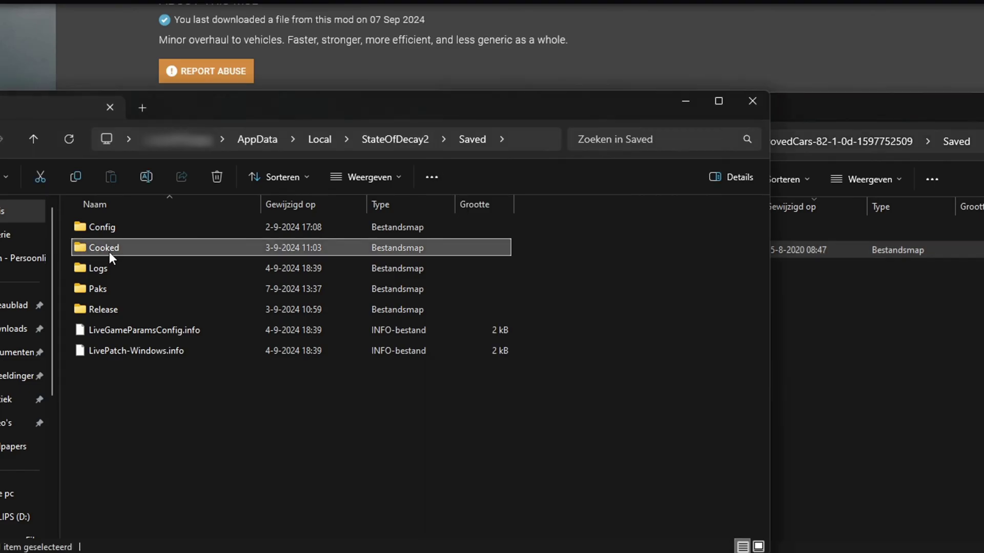
double_click(109, 248)
left_click(824, 442)
double_click(586, 251)
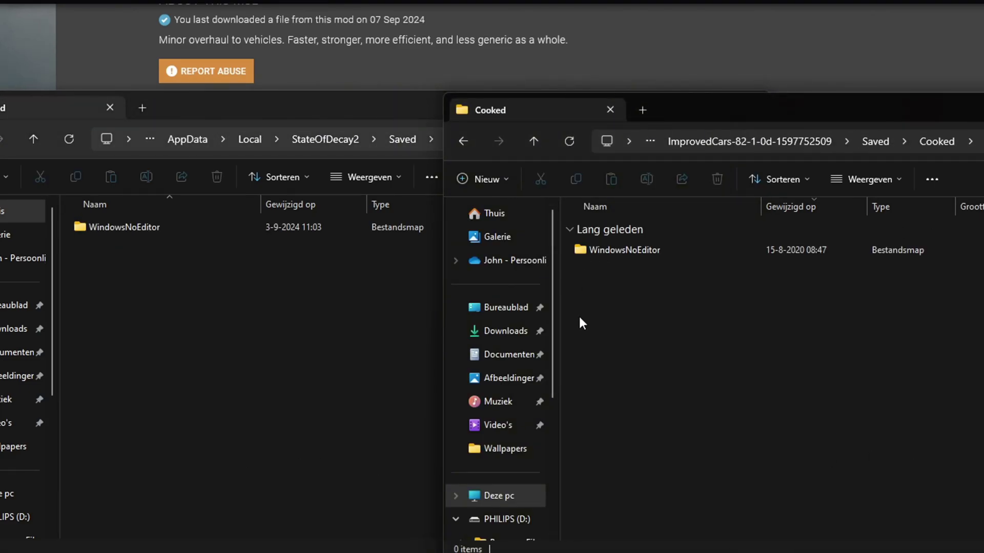
Move the mod's WindowsNoEditor into the game's Cooked with Replace, then undo the move
left_click_drag(597, 251, 134, 336)
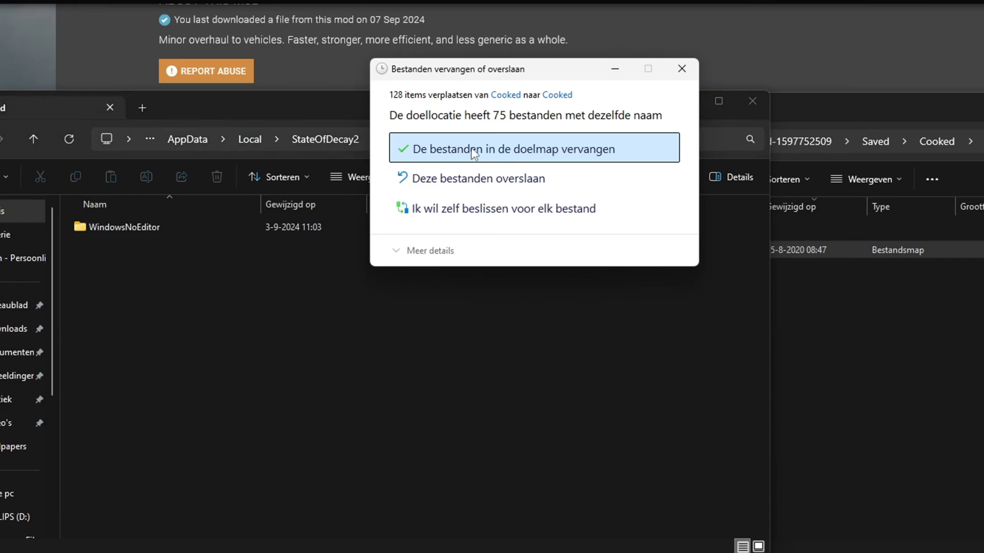
left_click(474, 151)
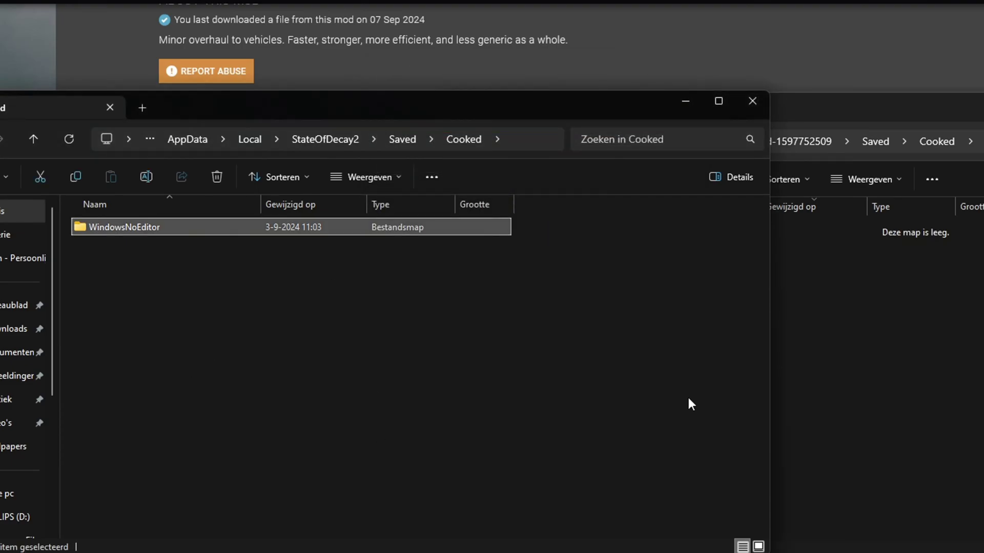
left_click(868, 407)
right_click(686, 405)
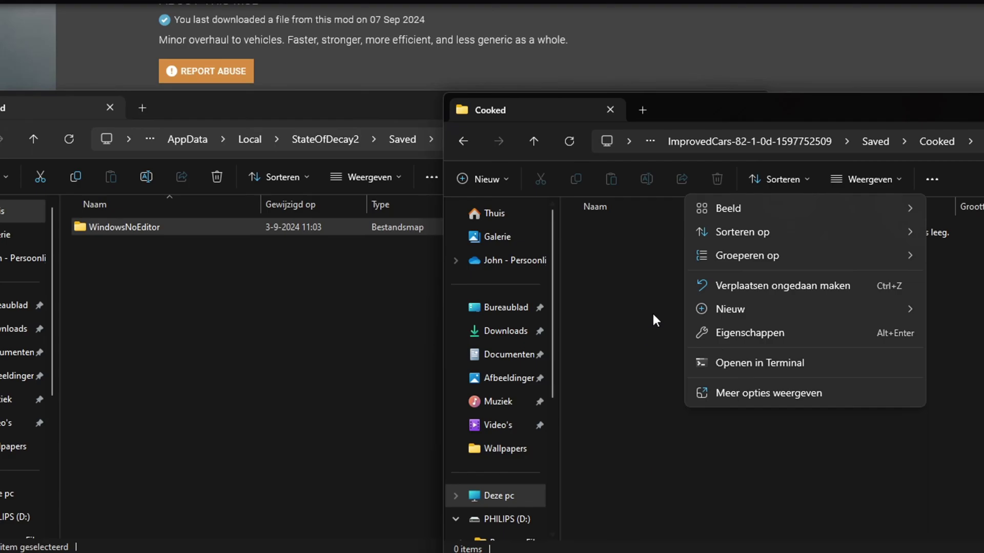
left_click(717, 285)
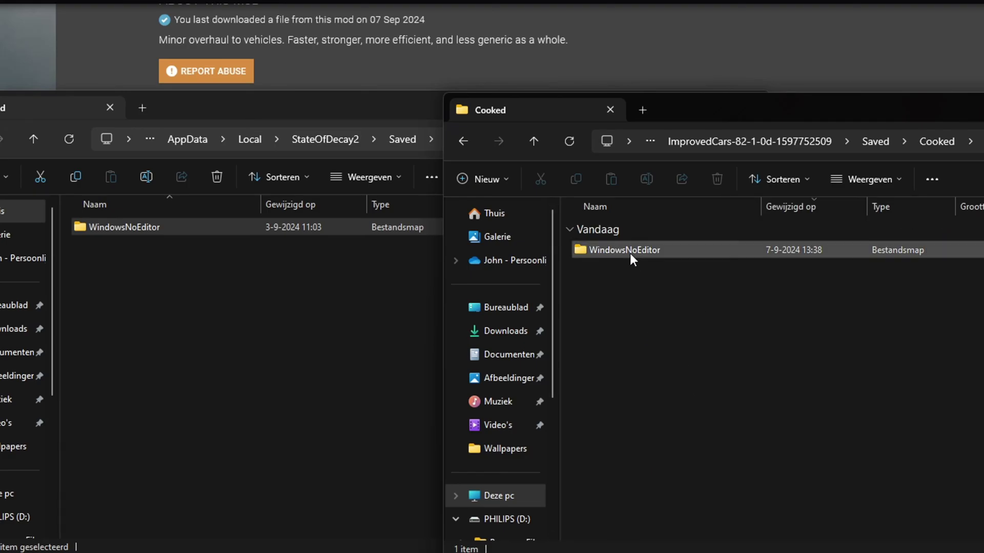
Copy the ImprovedCars WindowsNoEditor folder and paste it into the game's Cooked folder
right_click(630, 254)
left_click(631, 277)
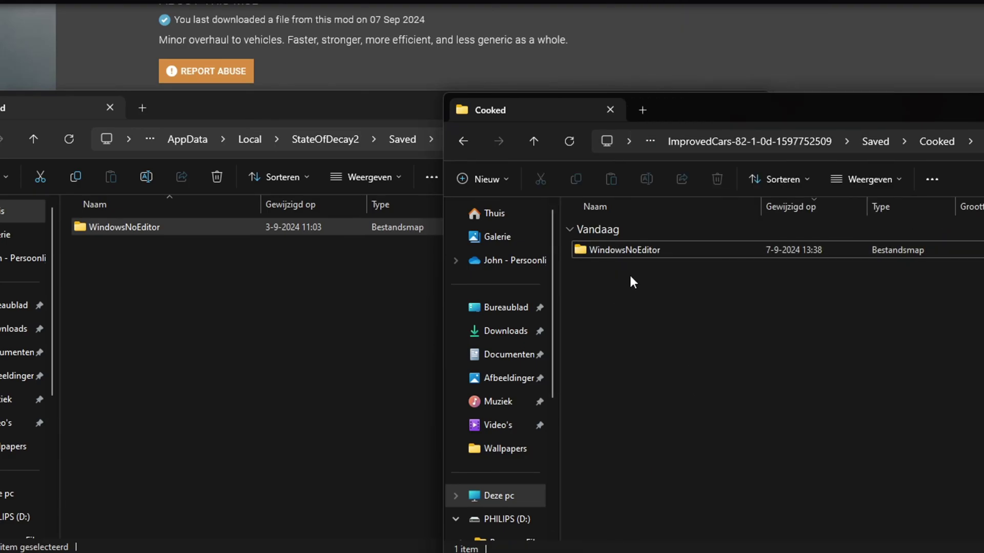
left_click(626, 251)
left_click(578, 177)
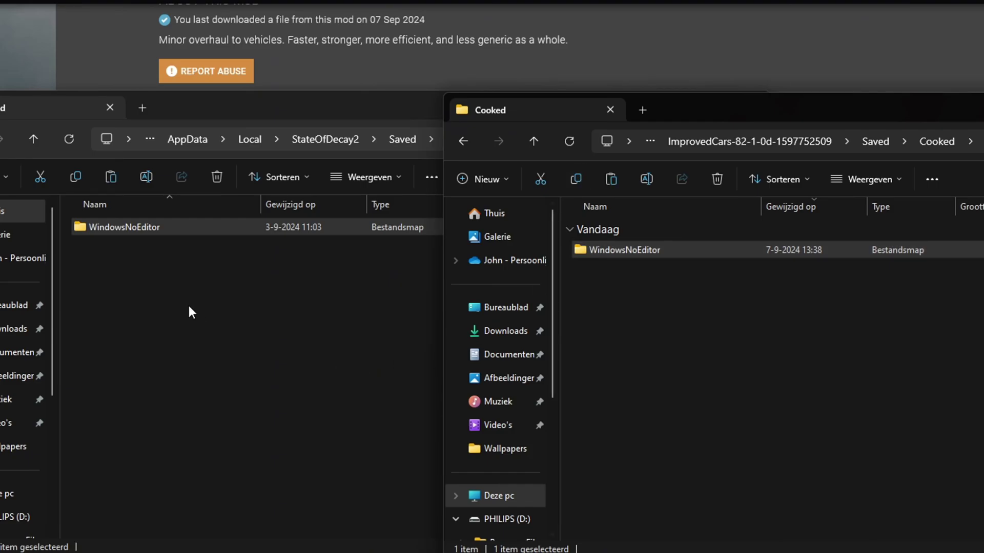
left_click(183, 260)
left_click(111, 177)
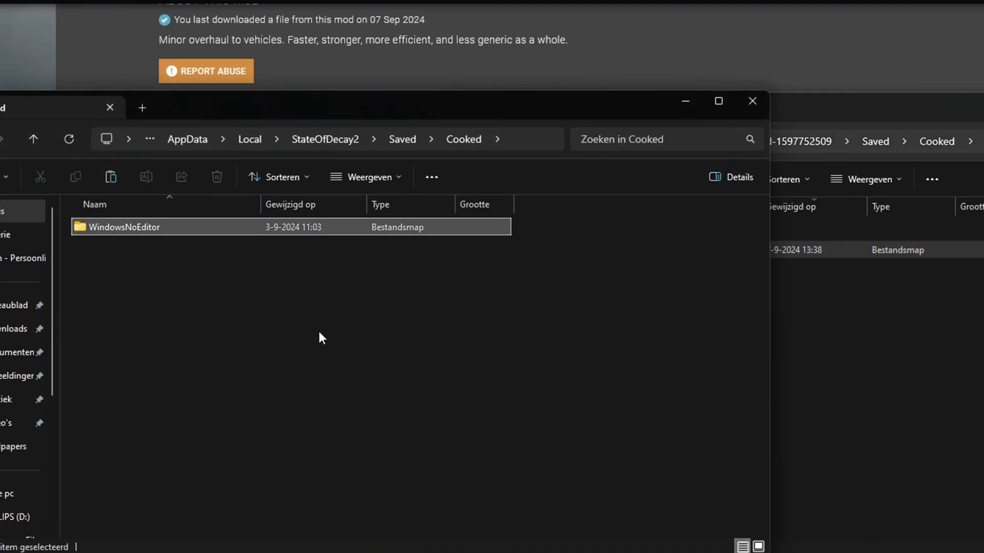
Navigate the mod window back up to Downloads
left_click(835, 358)
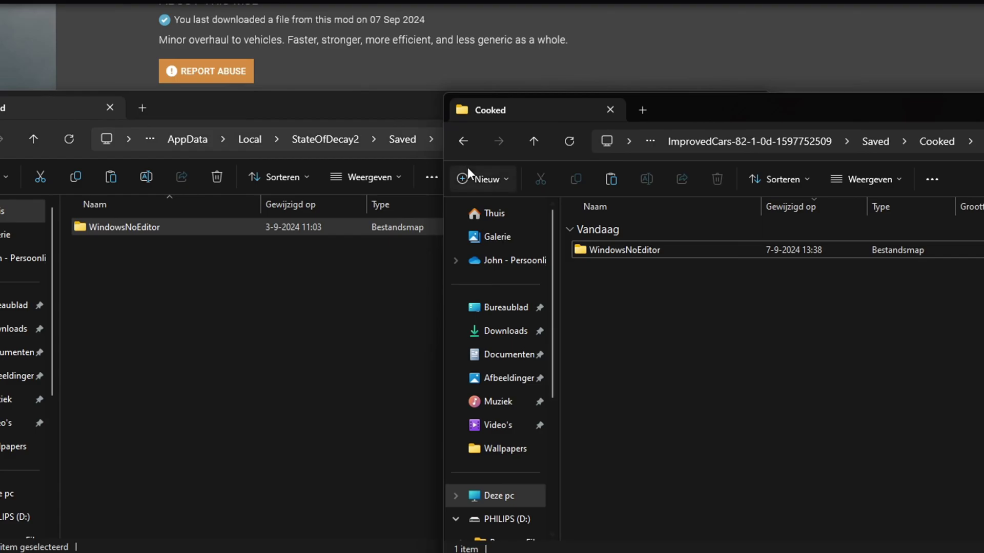
left_click(463, 142)
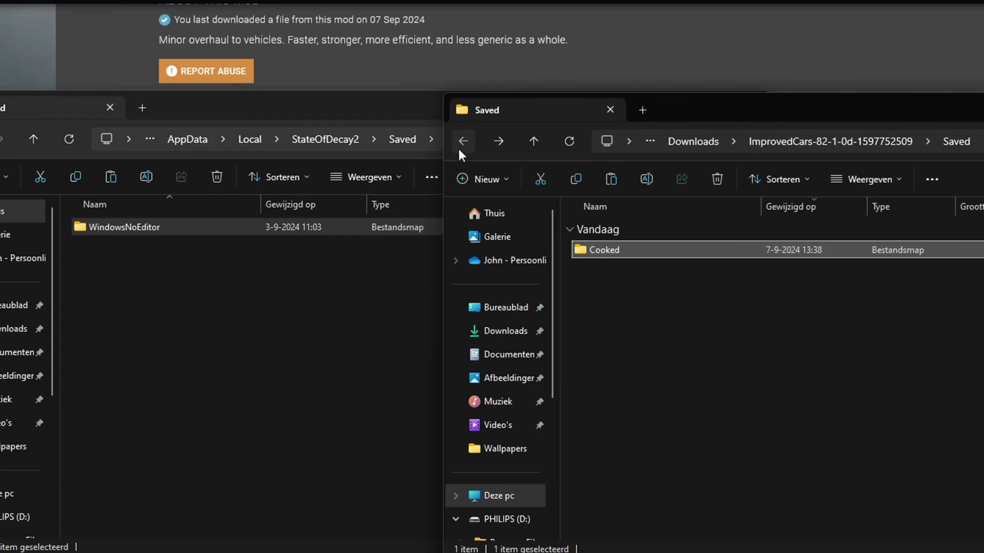
left_click(462, 145)
left_click(462, 146)
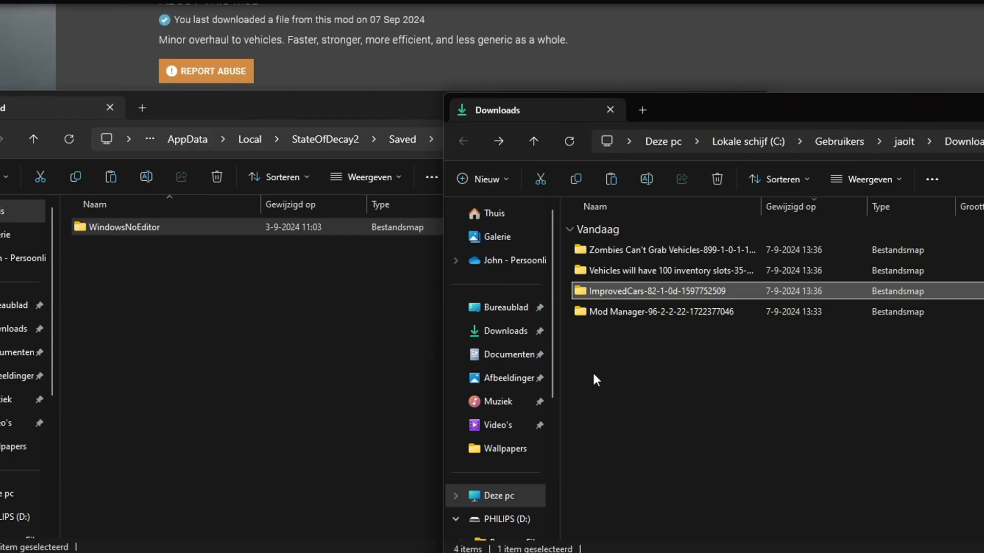
Copy the Vehicles 100 inventory slots WindowsNoEditor into the game's Cooked, replacing files, then return to Downloads
double_click(619, 272)
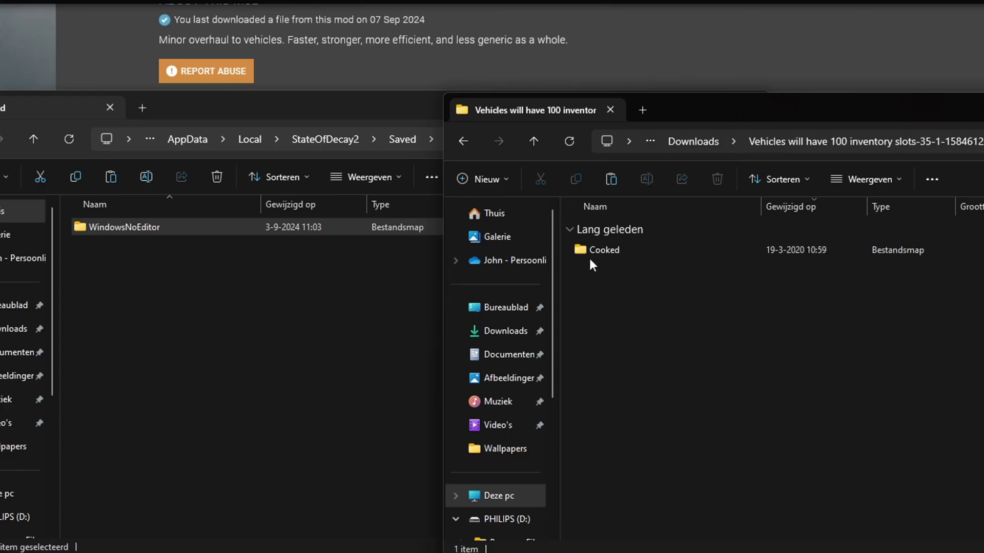
double_click(590, 251)
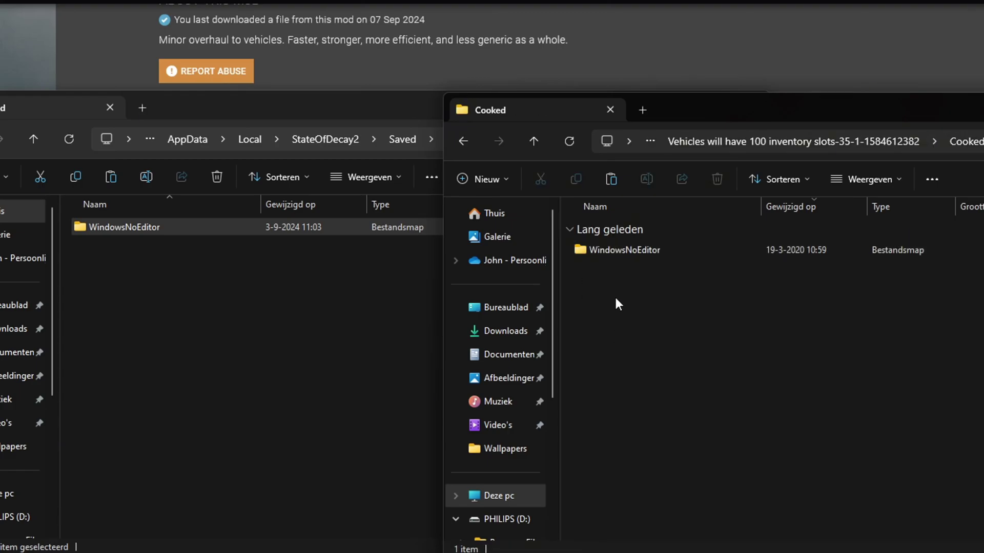
right_click(615, 252)
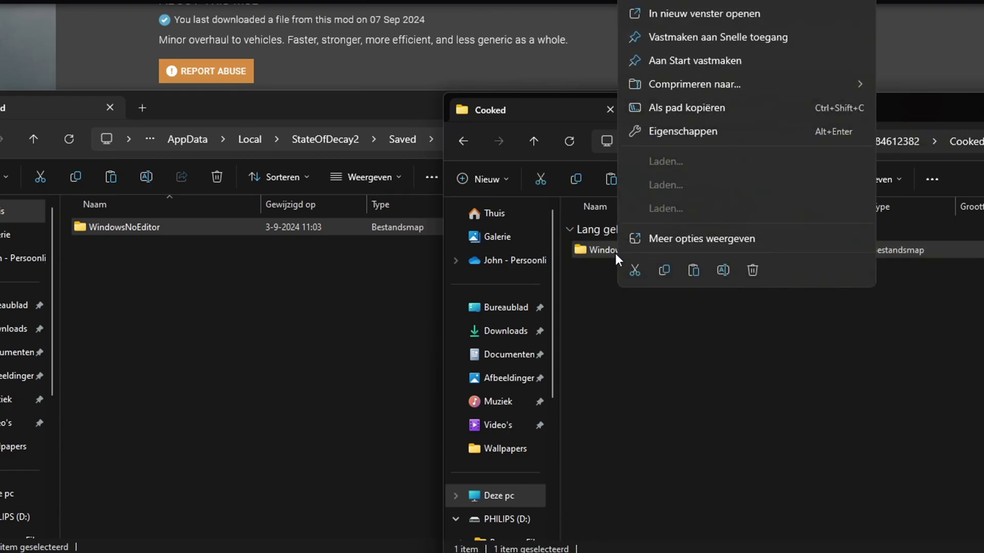
left_click(664, 270)
right_click(195, 327)
left_click(213, 346)
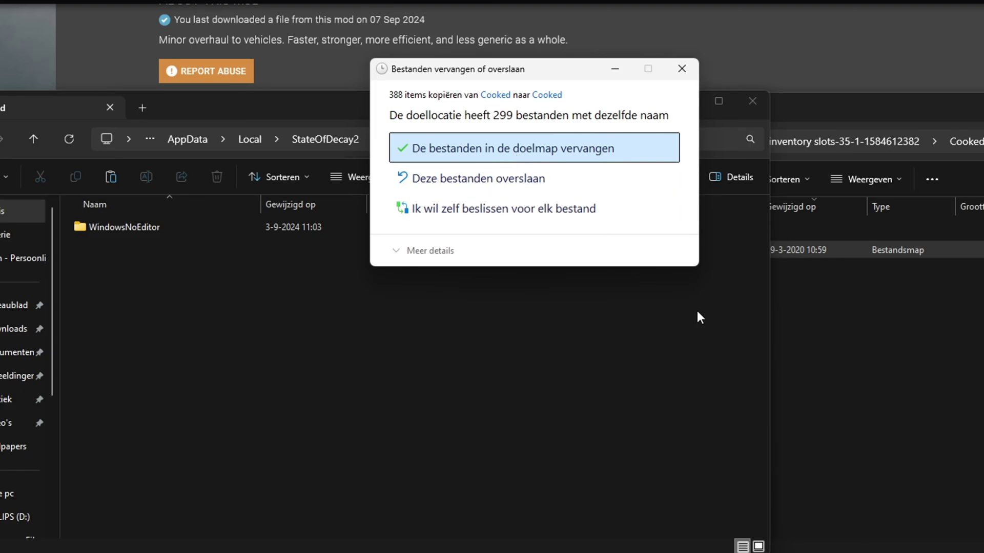
key("Return")
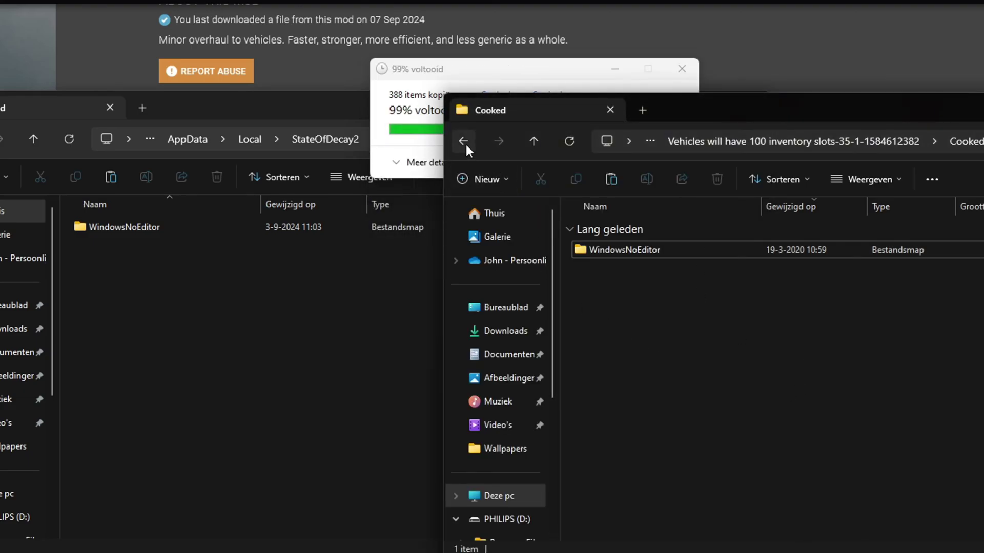
left_click(464, 142)
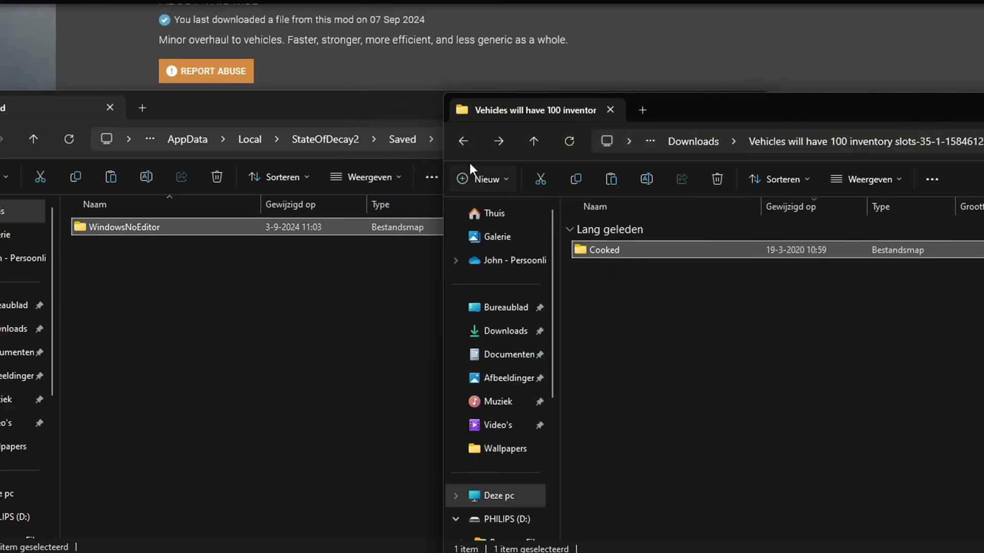
left_click(464, 141)
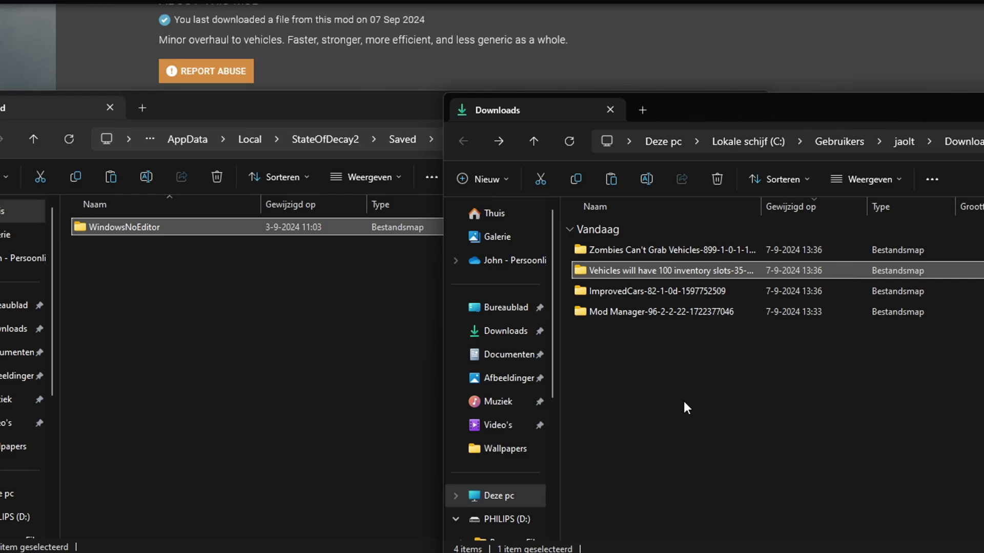
Open the Zombies_Cant_Grab_Vehicles subfolder and switch the game window to Saved\Paks
double_click(637, 251)
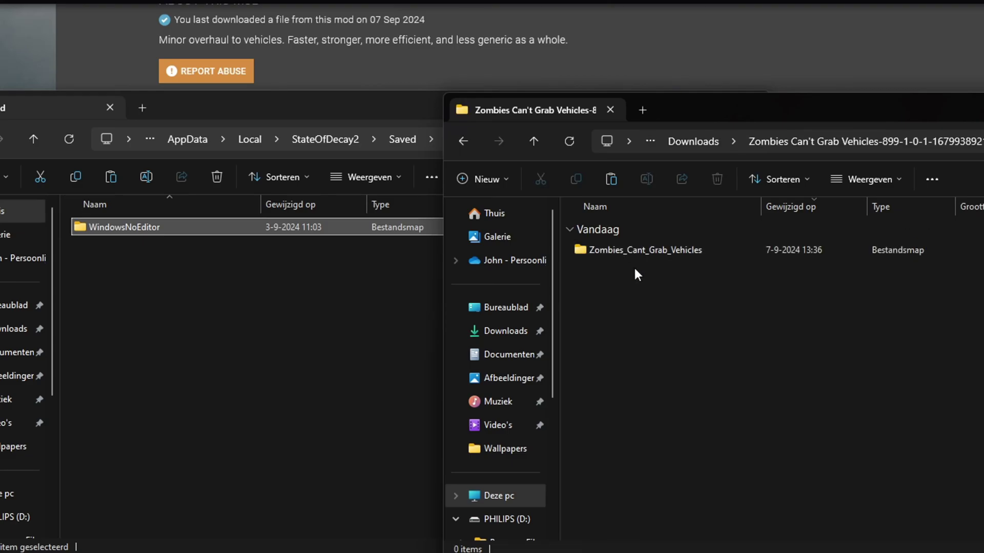
double_click(625, 246)
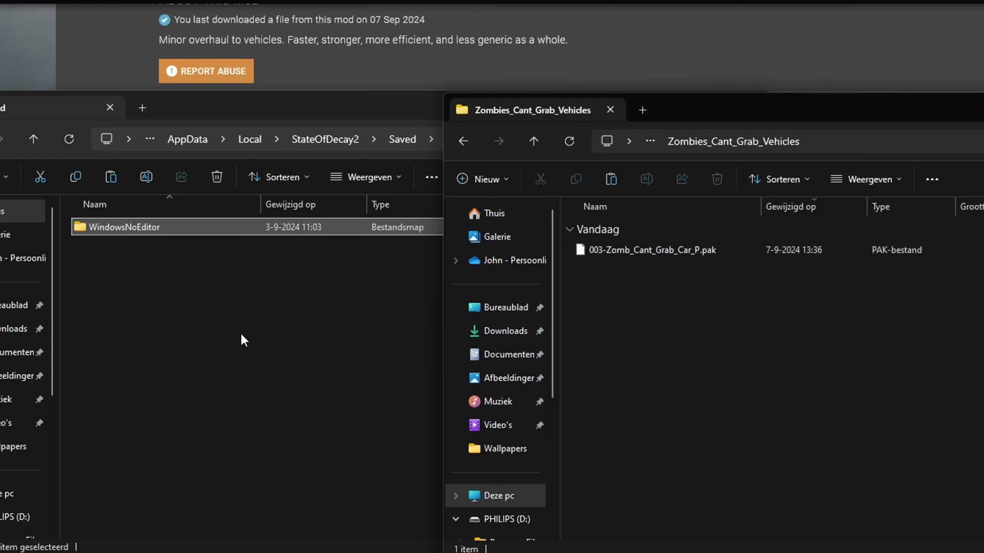
left_click(97, 303)
key("alt+Up")
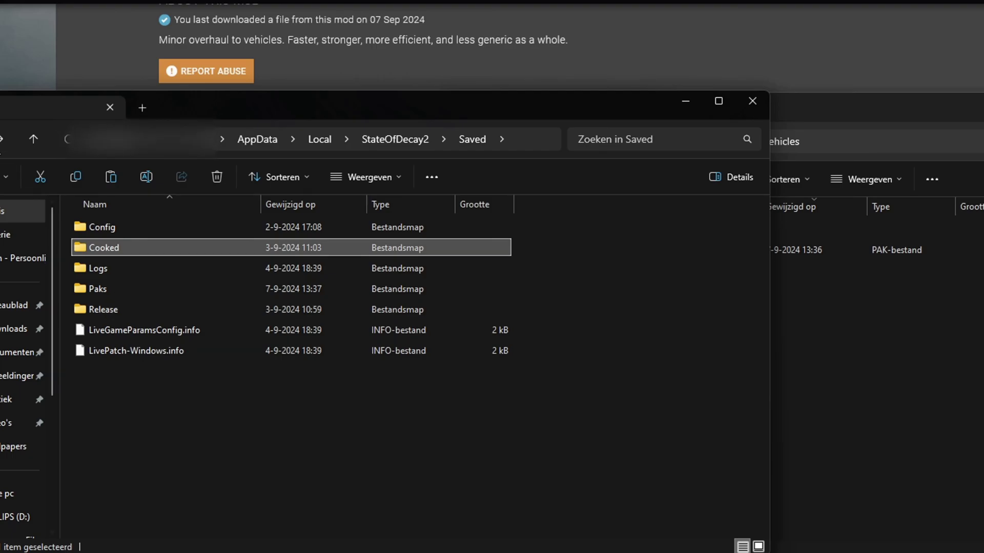
left_click(900, 423)
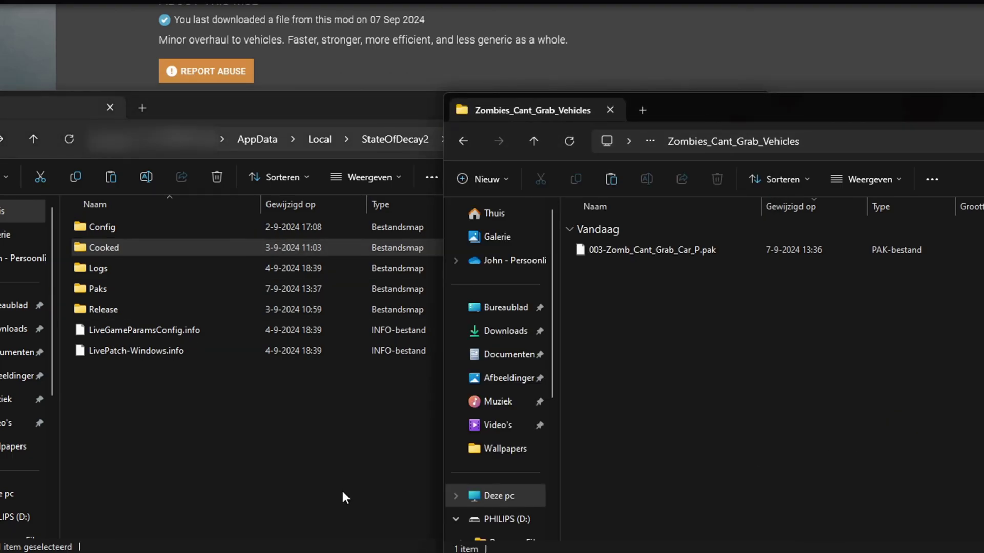
double_click(97, 287)
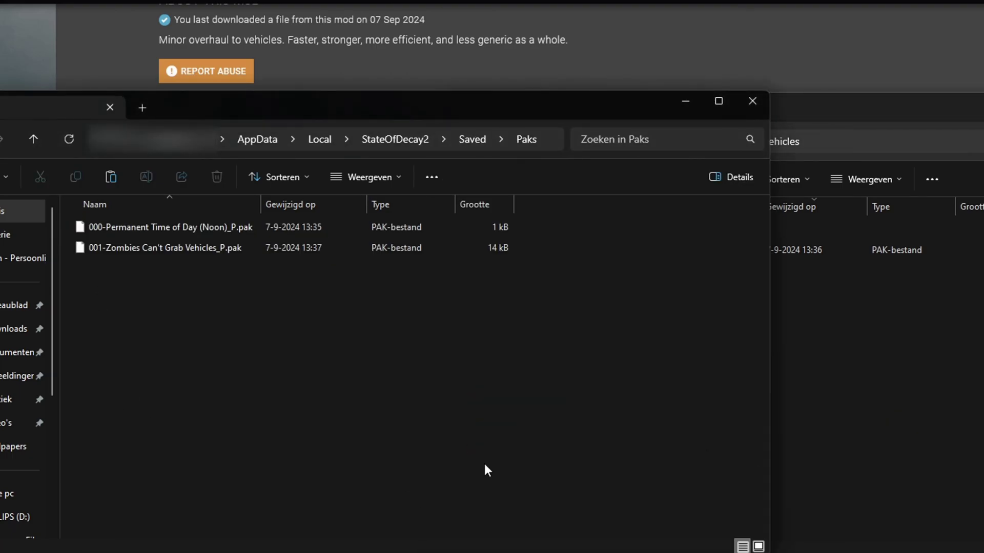
Copy 003-Zomb_Cant_Grab_Car_P.pak and paste it into the game's Paks folder
left_click(879, 437)
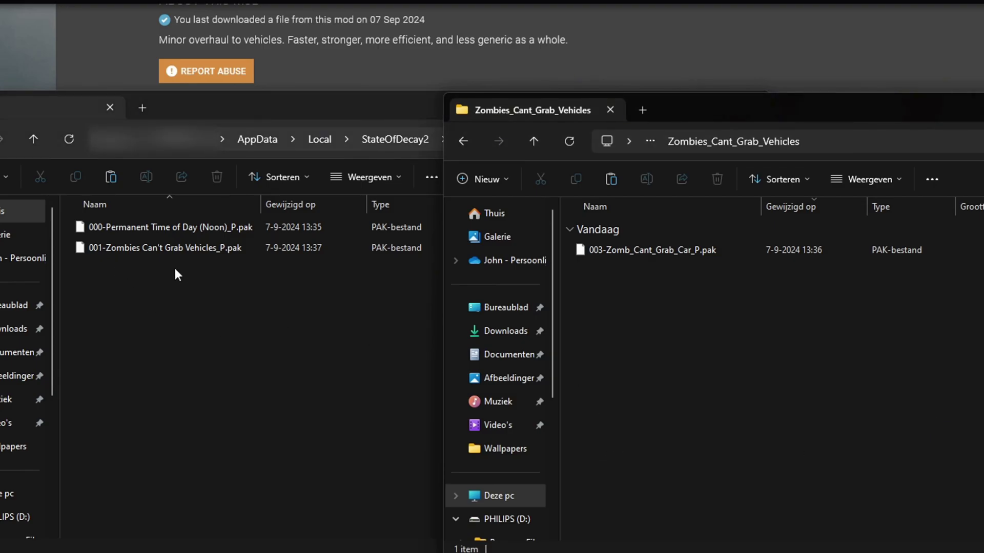
right_click(642, 253)
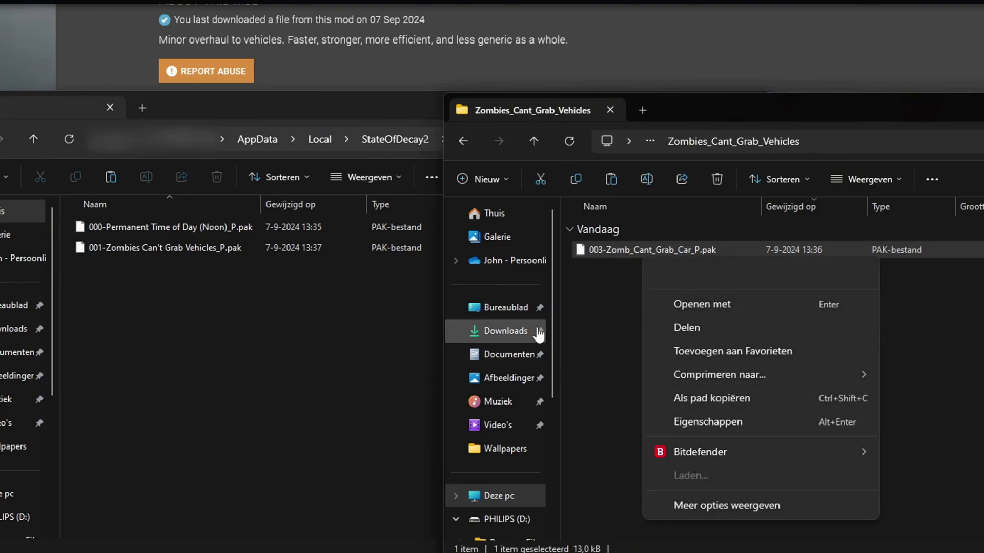
left_click(689, 273)
right_click(165, 386)
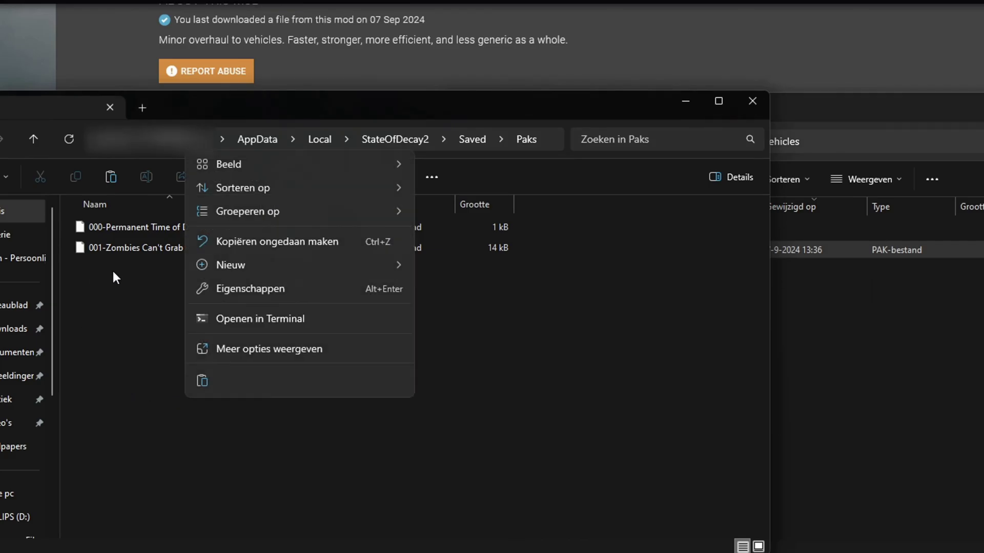
left_click(202, 380)
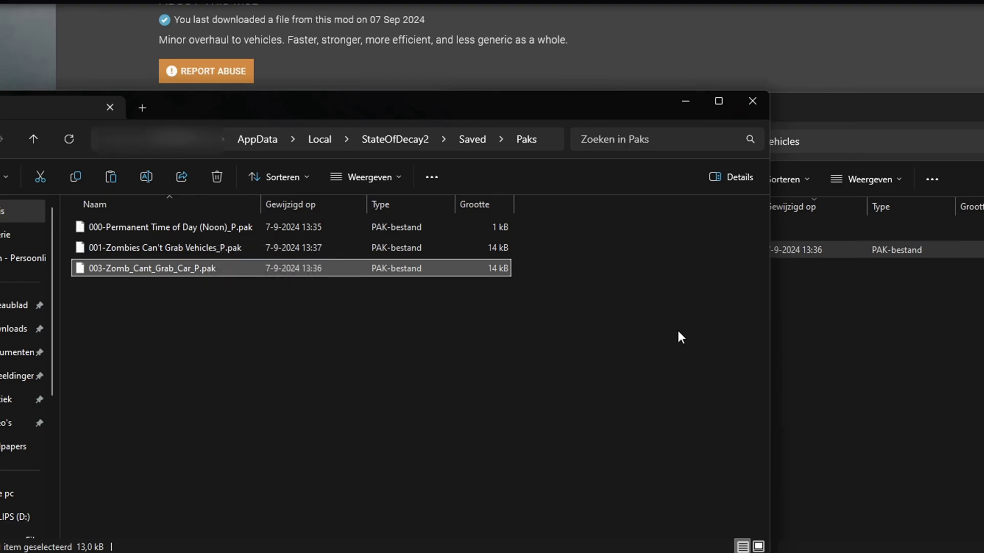
Close the Paks window, reopen the game's Saved folder via Run, and arrange the windows
left_click(746, 102)
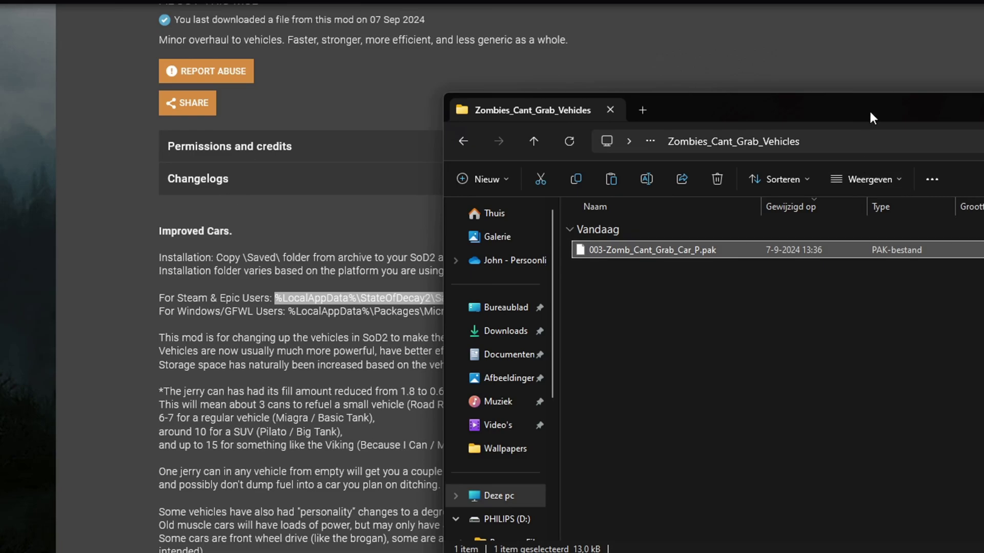
left_click_drag(869, 114, 663, 120)
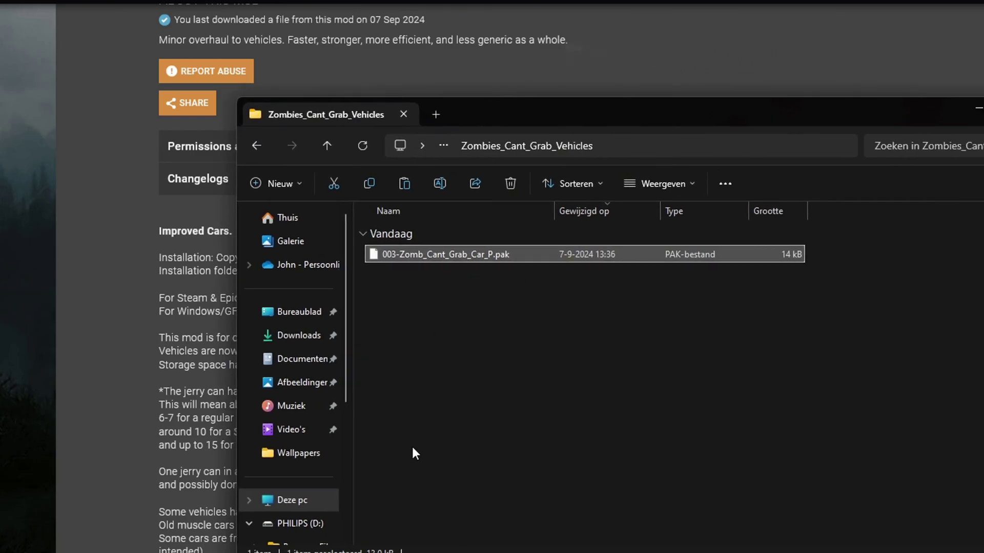
key("super+r")
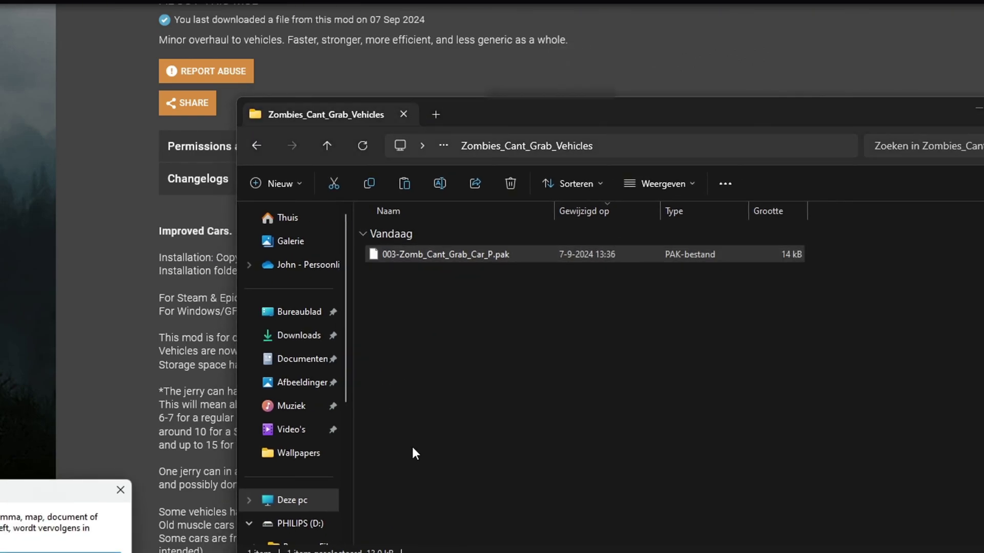
key("Return")
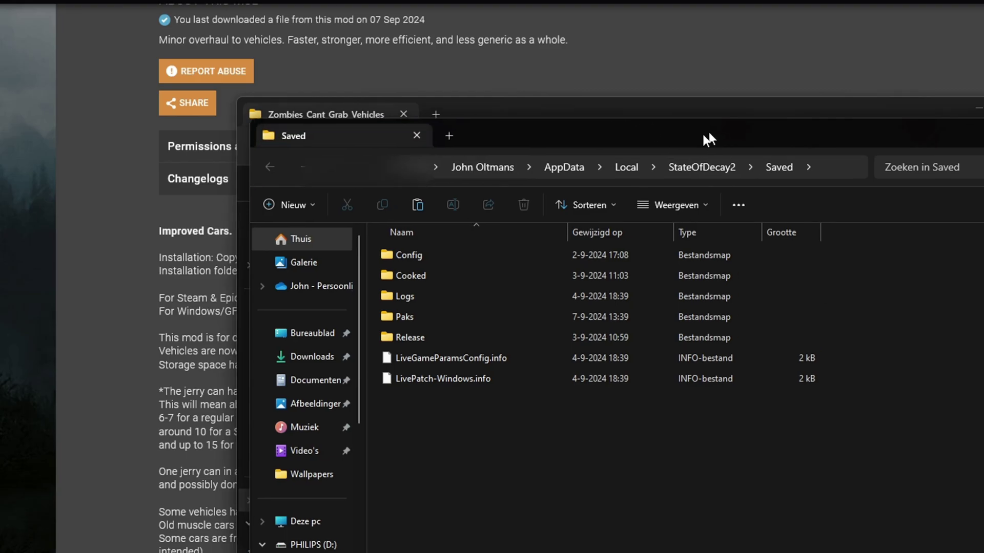
left_click_drag(705, 136, 426, 126)
left_click(810, 329)
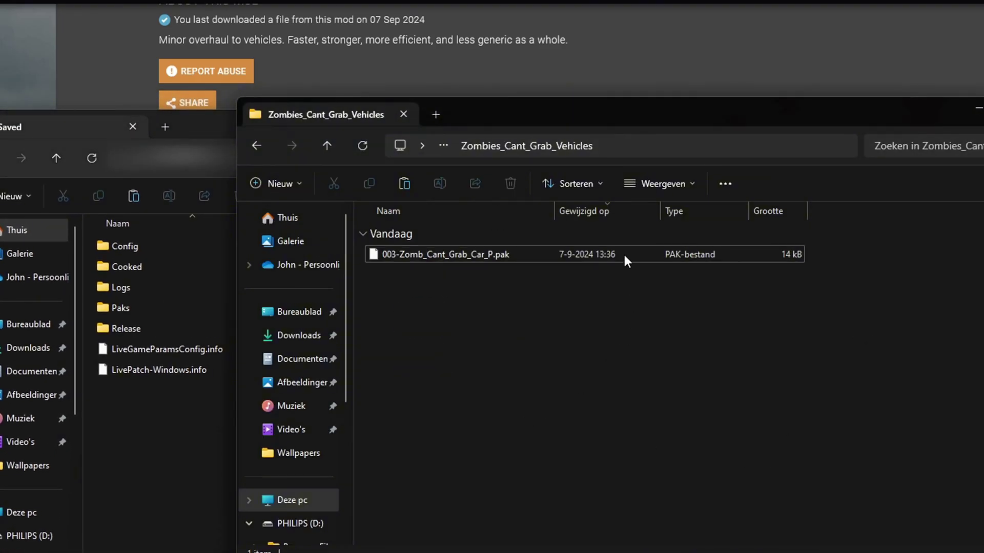
left_click_drag(615, 124, 719, 116)
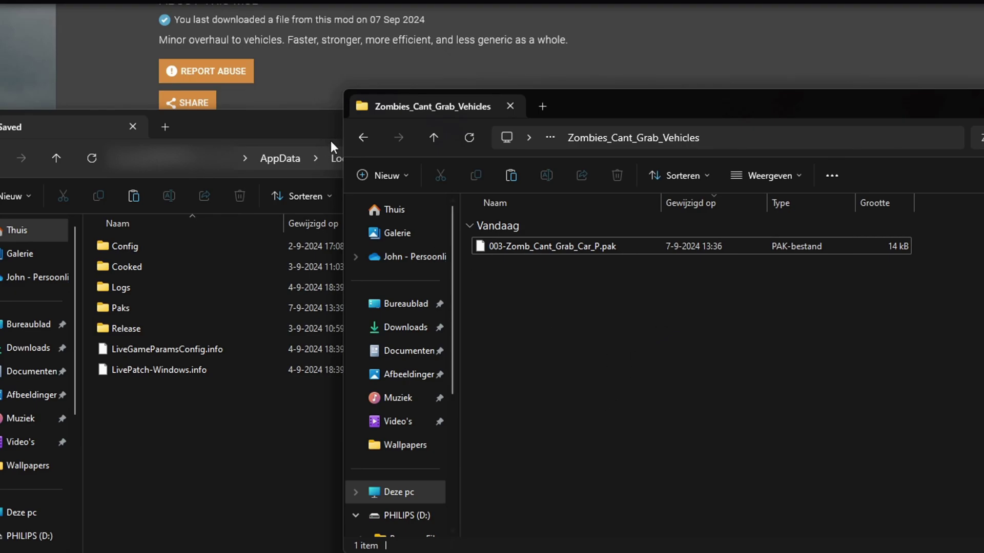
Navigate back to Downloads and open ImprovedCars-82\Saved
left_click(363, 137)
left_click(364, 137)
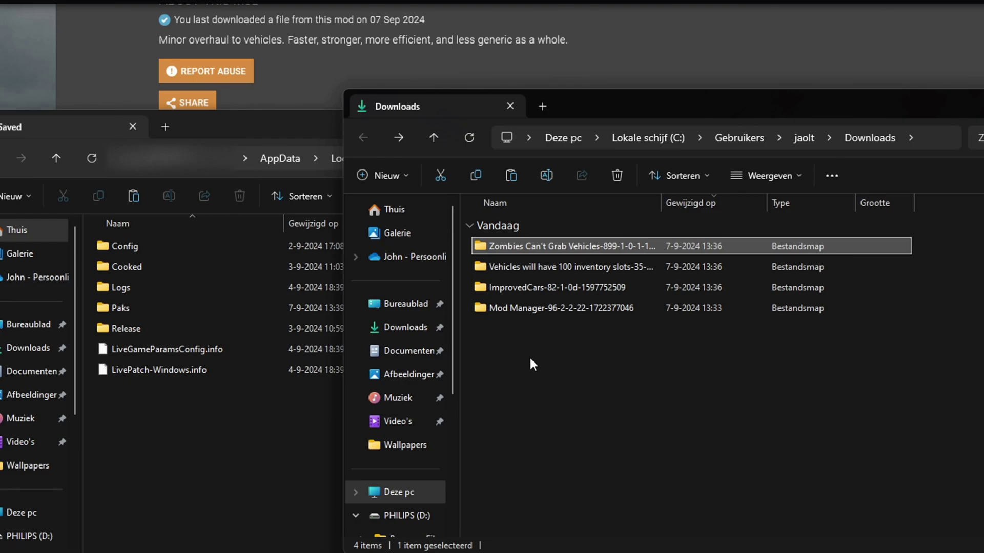
double_click(528, 287)
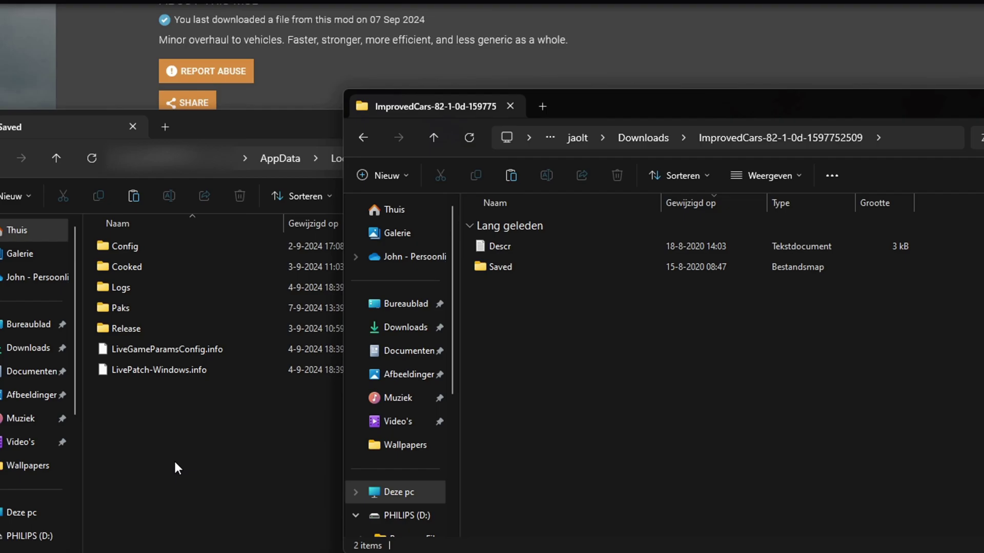
left_click(510, 267)
double_click(509, 265)
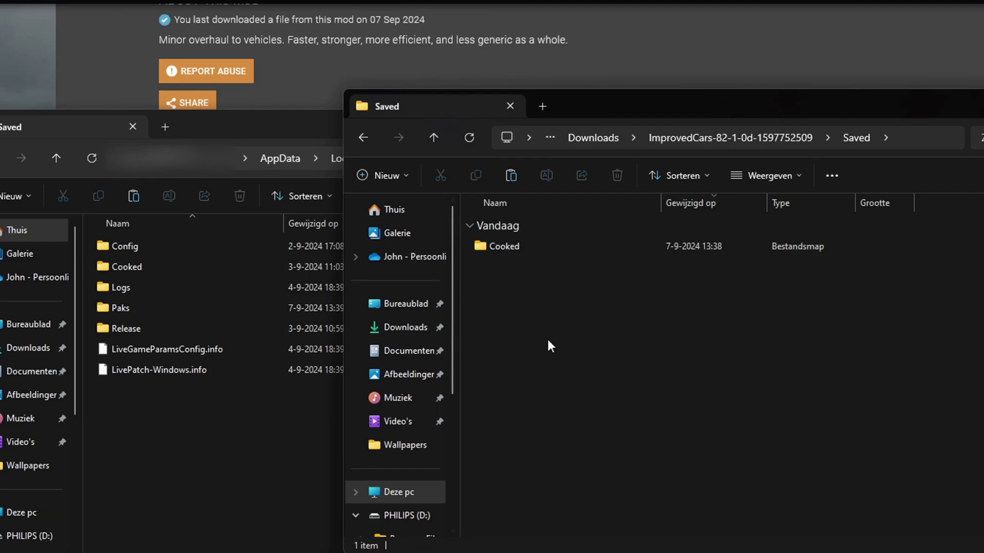
Move the ImprovedCars WindowsNoEditor into the game's Cooked, replacing files, and close that window
double_click(137, 268)
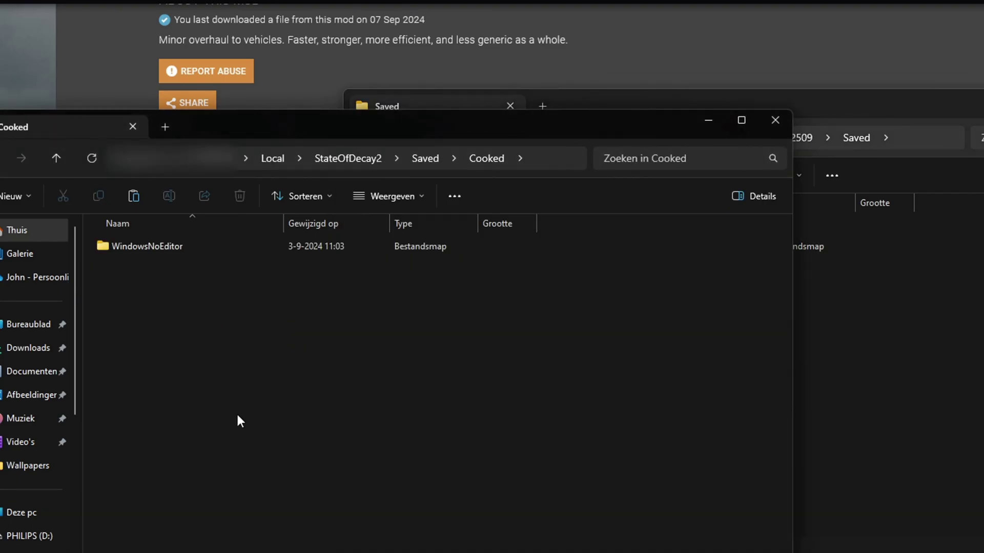
left_click(818, 362)
double_click(500, 242)
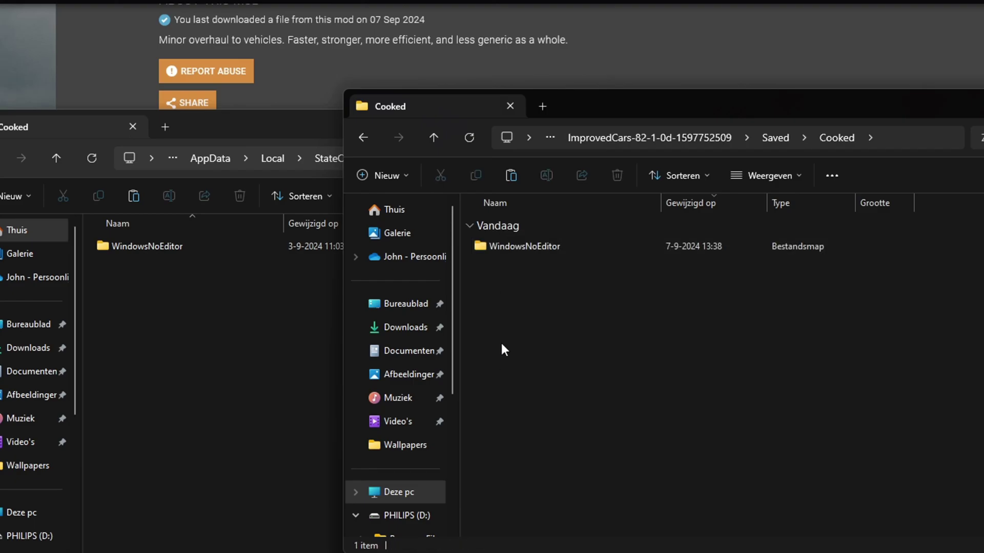
left_click_drag(511, 247, 169, 343)
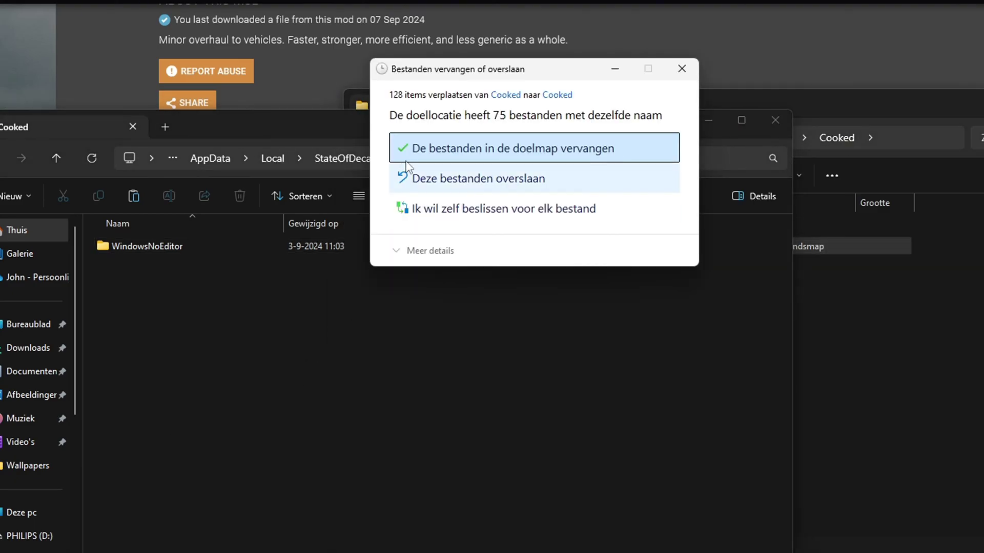
left_click(424, 153)
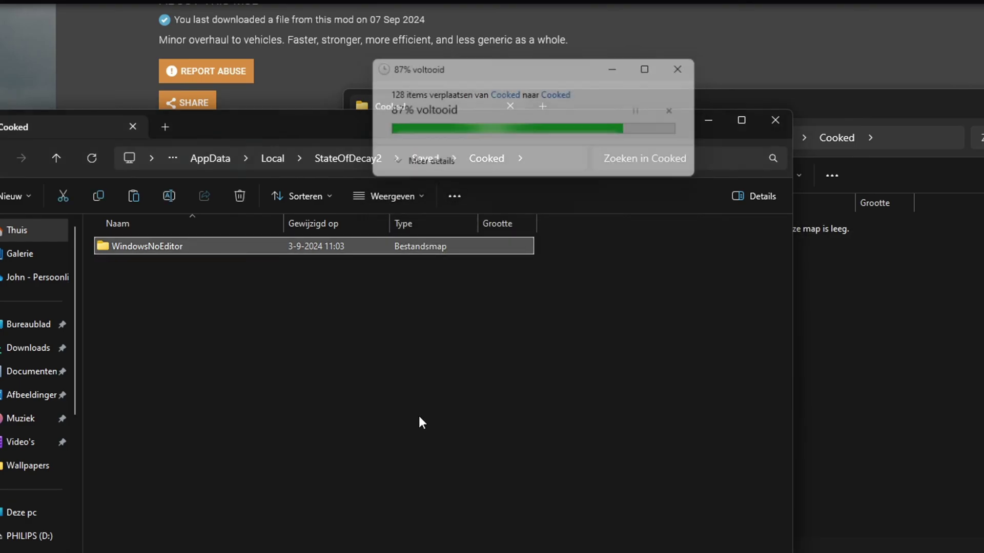
left_click(774, 121)
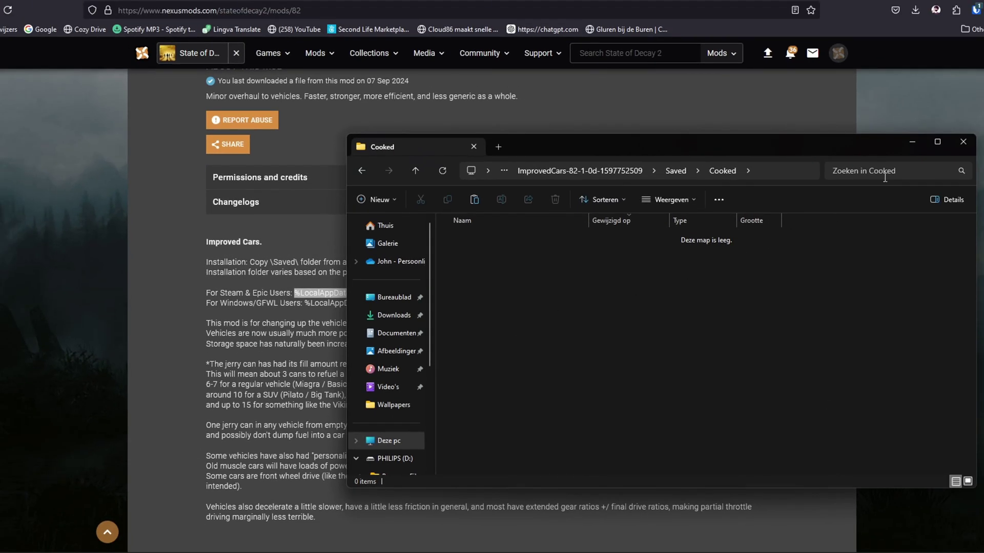
Close the empty Cooked folder window and scroll back up the download history page
left_click(964, 142)
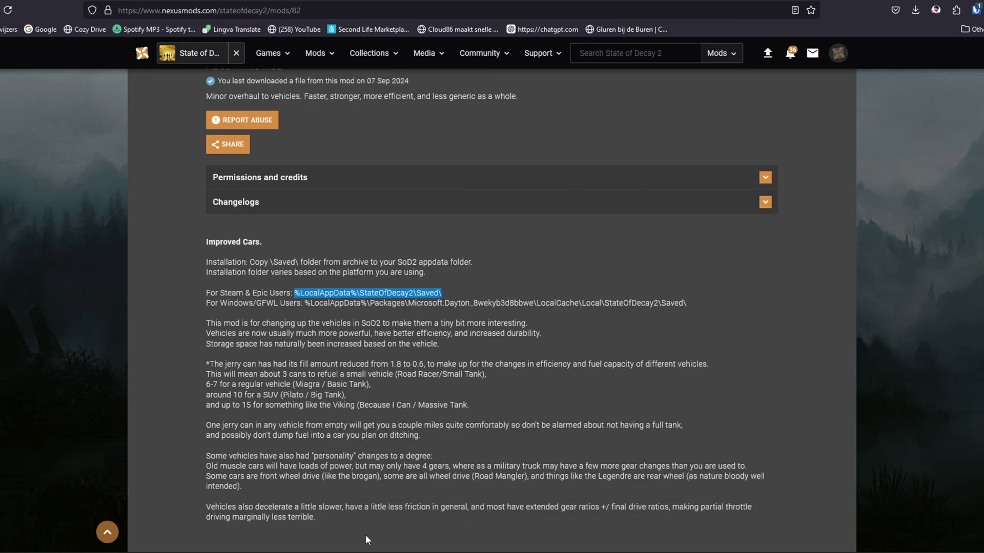
scroll(68, 429, "up", 2)
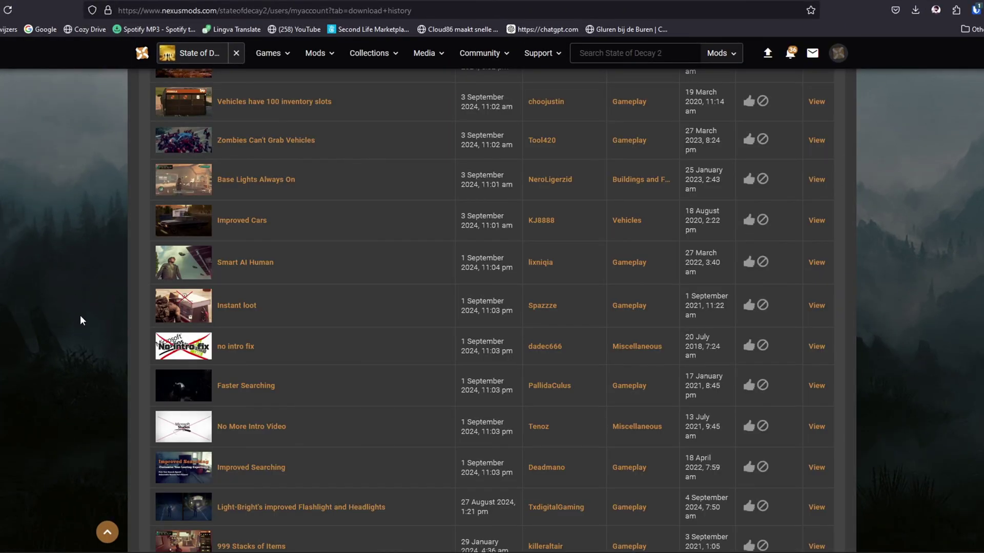
scroll(87, 287, "up", 5)
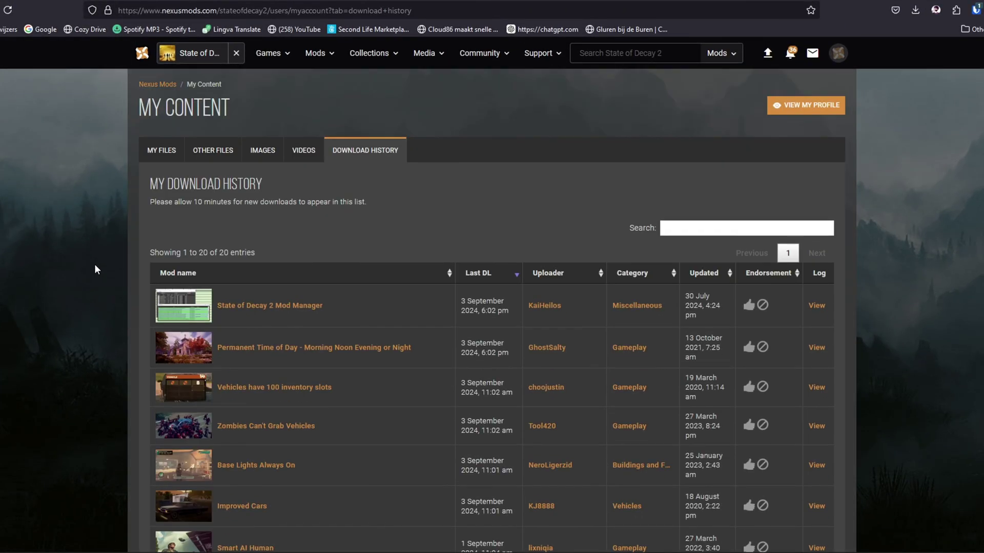
left_click(318, 53)
List State of Decay 2's all-time most endorsed mods and browse the first page of 1017 results
left_click(169, 175)
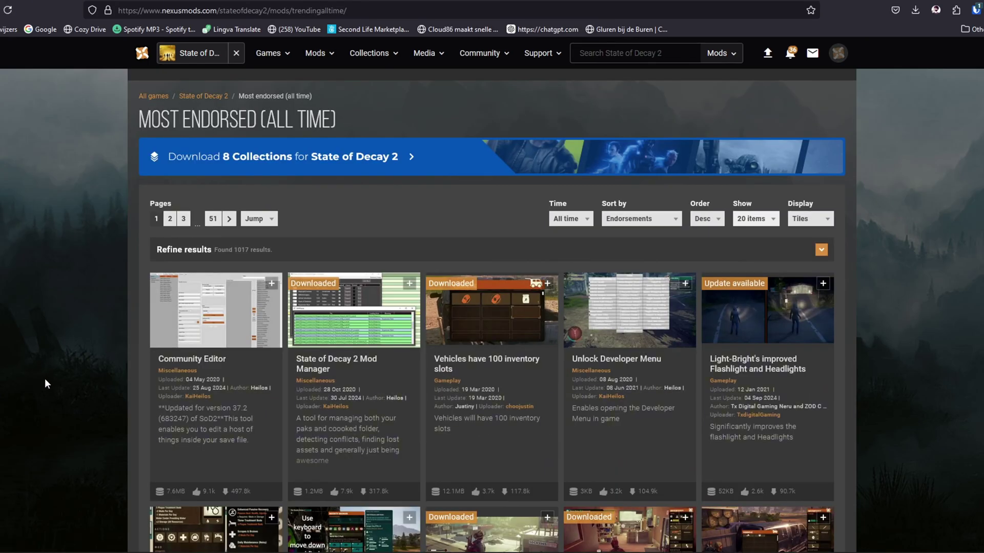
scroll(45, 379, "down", 2)
scroll(69, 399, "down", 2)
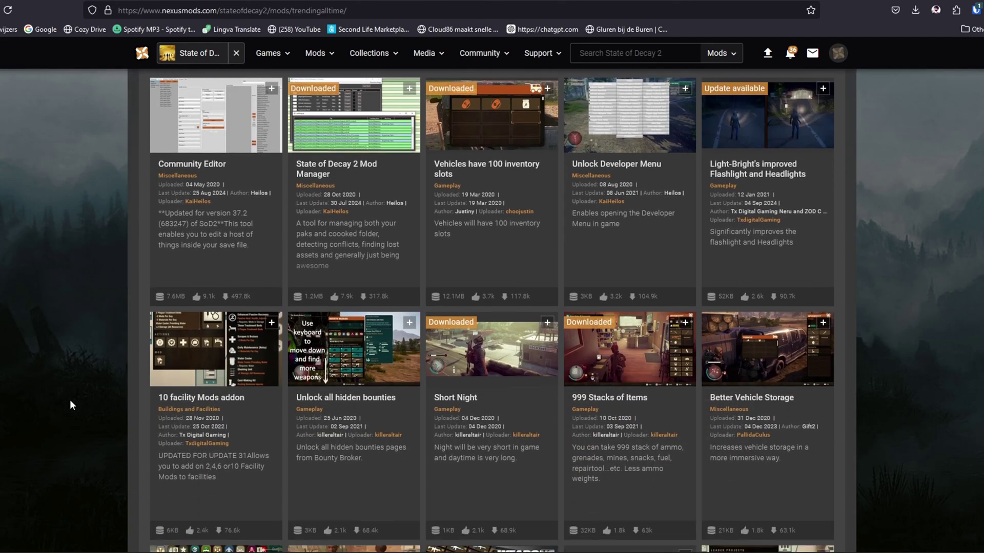
scroll(70, 401, "up", 2)
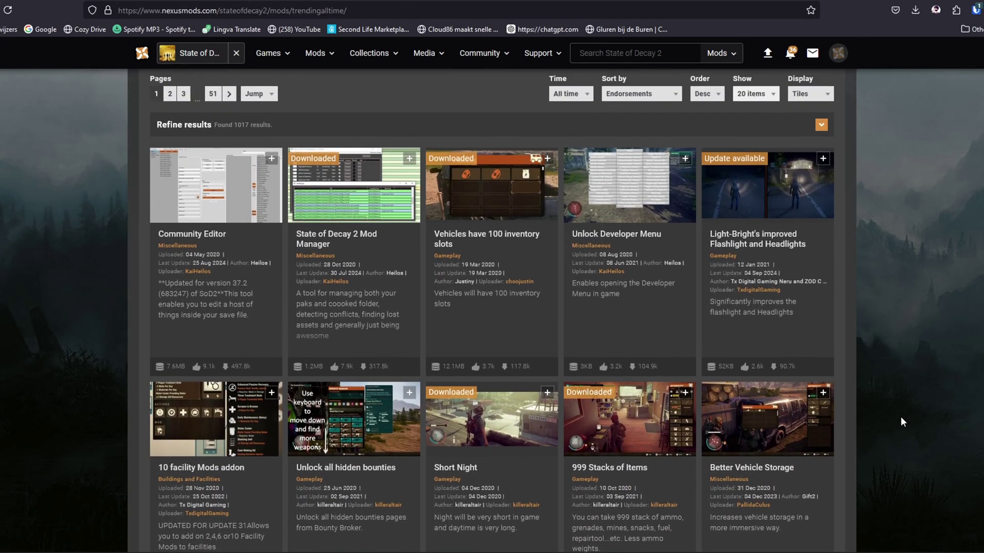
scroll(896, 432, "down", 5)
scroll(889, 449, "down", 1)
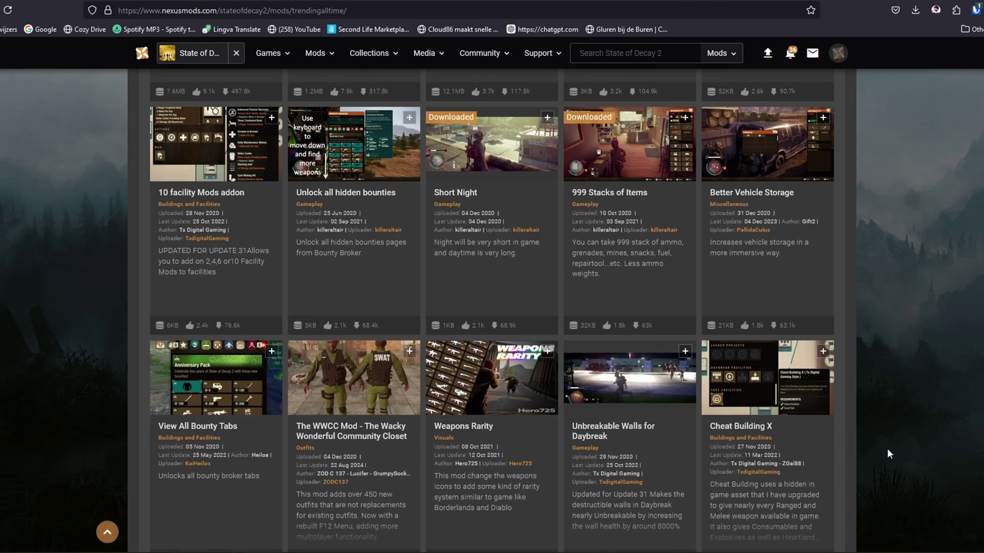
scroll(878, 445, "down", 2)
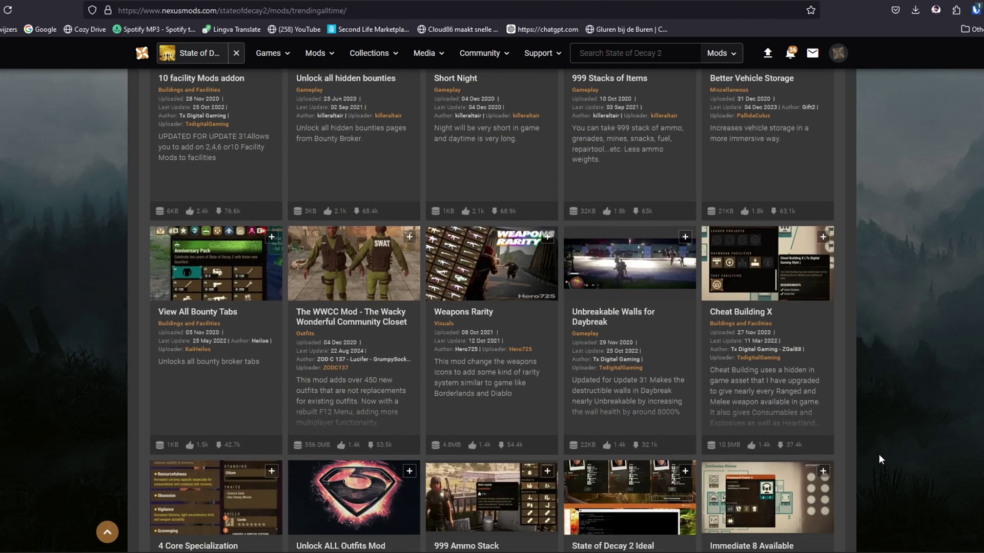
scroll(881, 457, "down", 4)
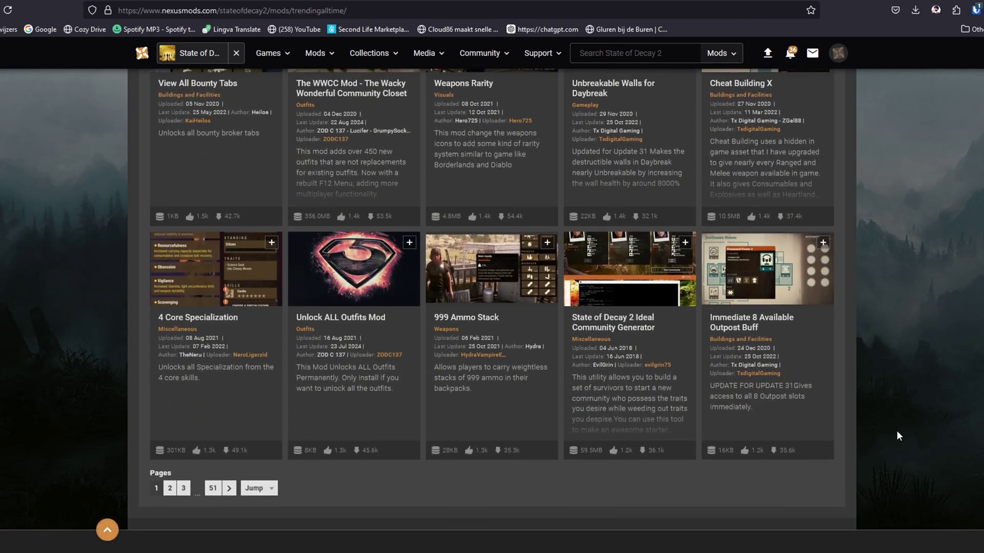
scroll(896, 438, "up", 8)
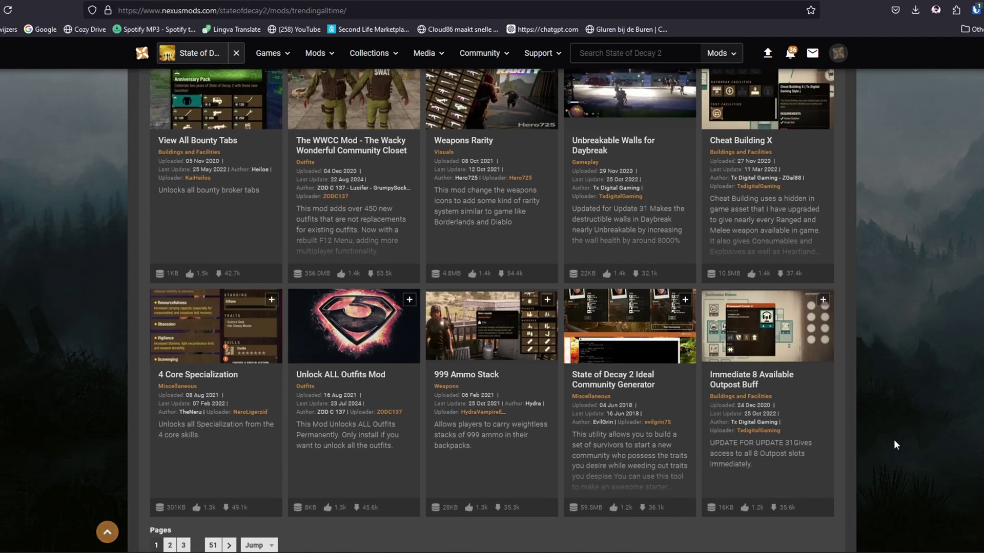
scroll(885, 453, "up", 5)
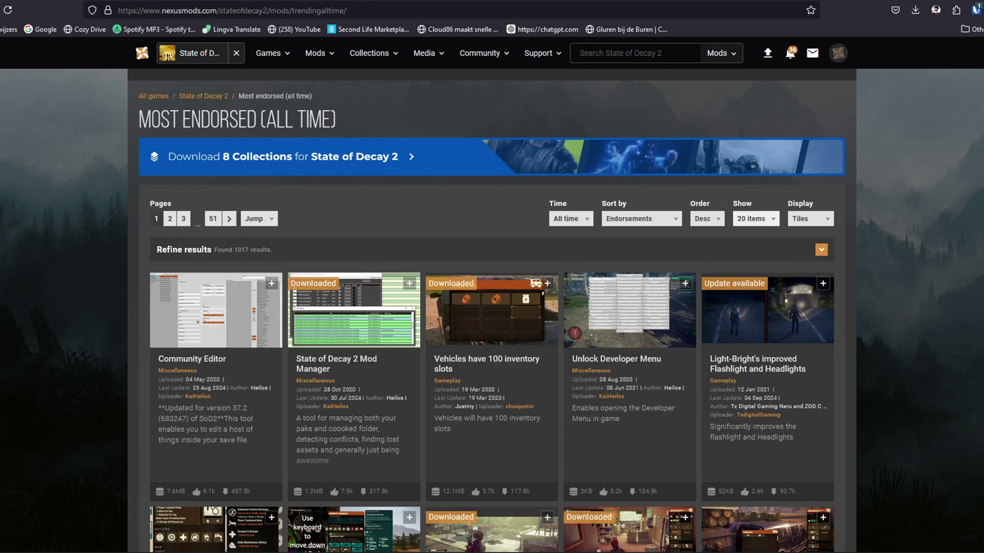
mouse_move(689, 552)
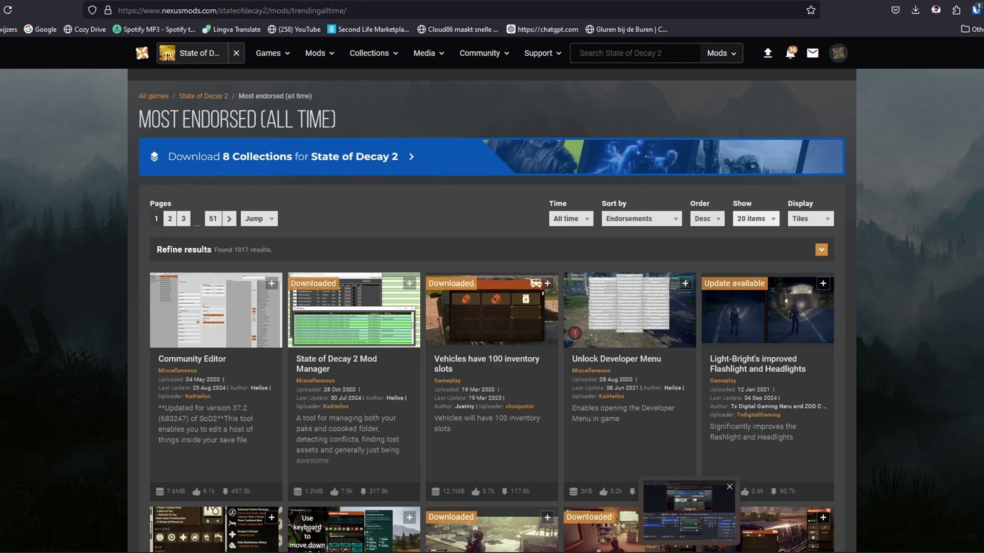